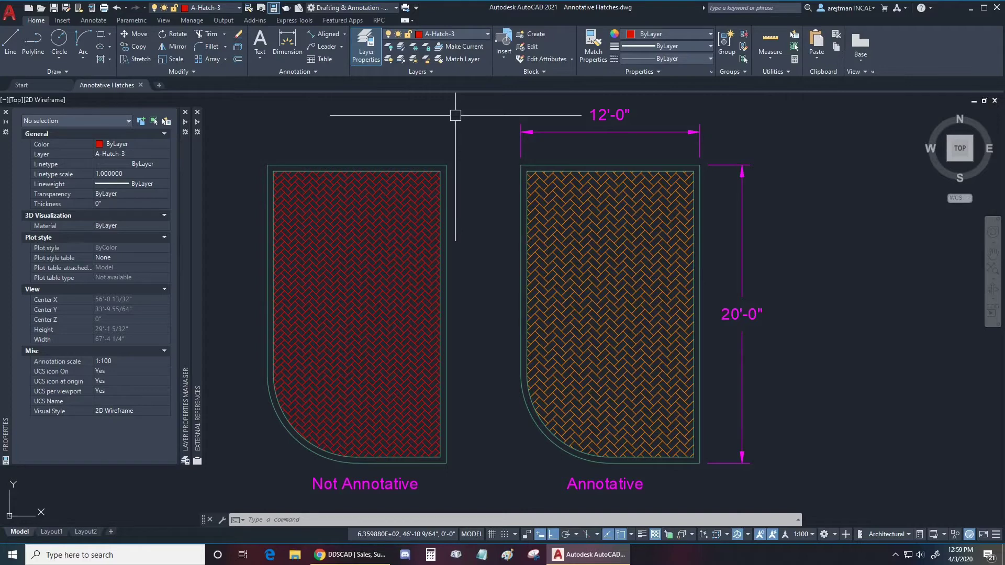
Inspect the 12'-0" and 20'-0" dimensions and Annotative label, then keep annotation scale items on the status bar.
{"action": "left_click", "coordinate": [576, 133]}
{"action": "key", "text": "Escape"}
{"action": "left_click", "coordinate": [741, 194]}
{"action": "key", "text": "Escape"}
{"action": "left_click", "coordinate": [597, 482]}
{"action": "key", "text": "Escape"}
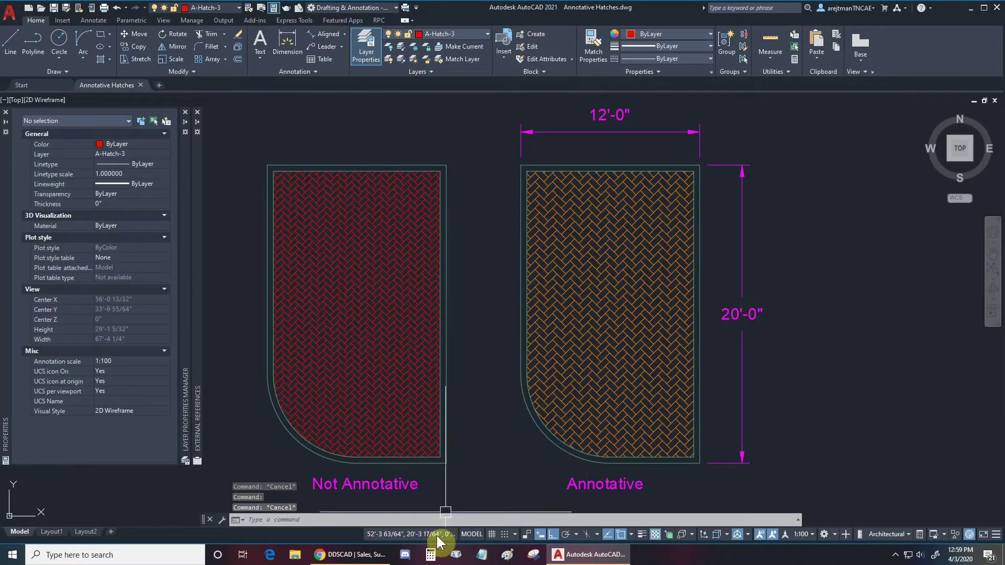
{"action": "left_click", "coordinate": [995, 539]}
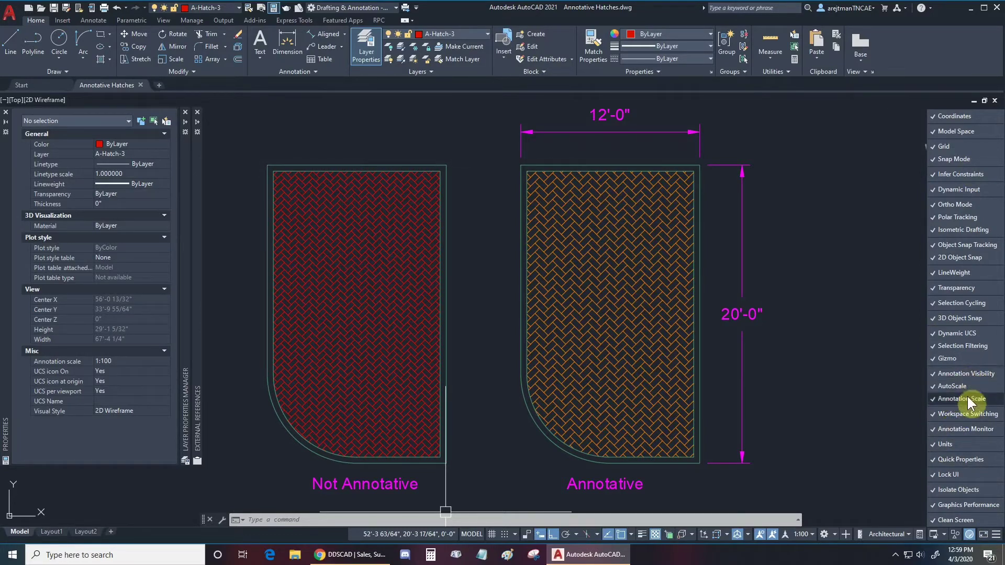
{"action": "left_click", "coordinate": [814, 454]}
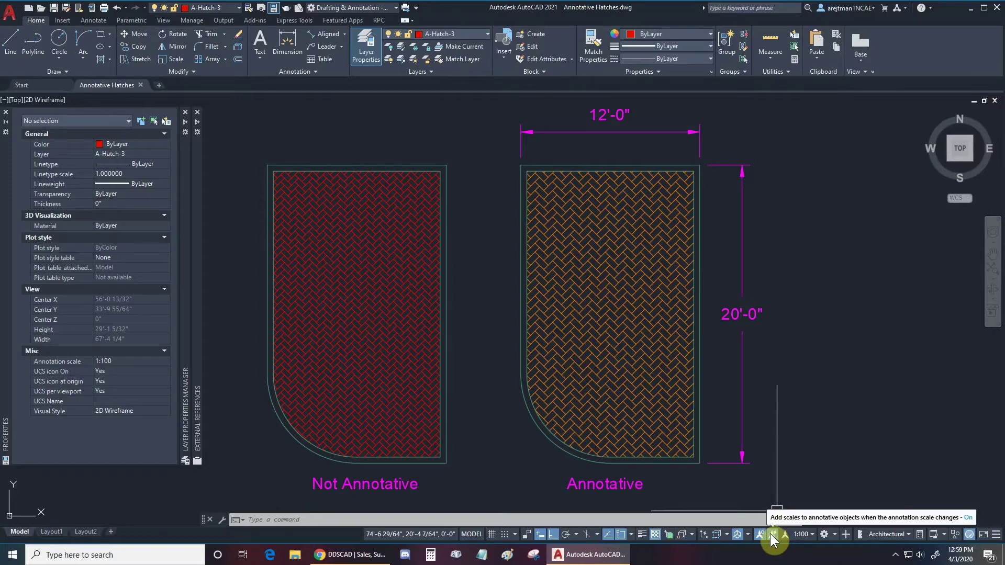
Set the annotation scale to 1:10 and inspect the red hatch and 12'-0" dimension.
{"action": "left_click", "coordinate": [806, 535]}
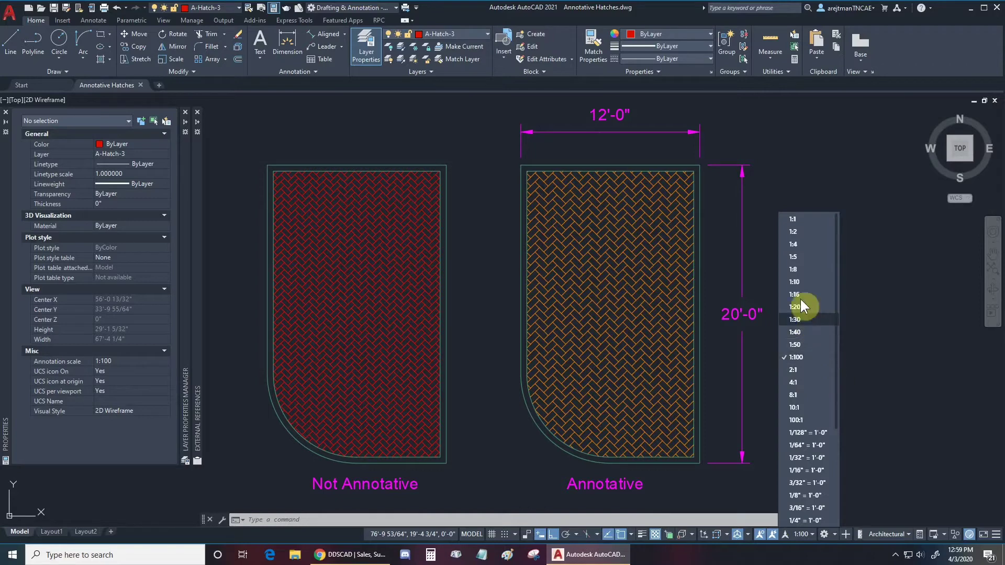
{"action": "left_click", "coordinate": [802, 282]}
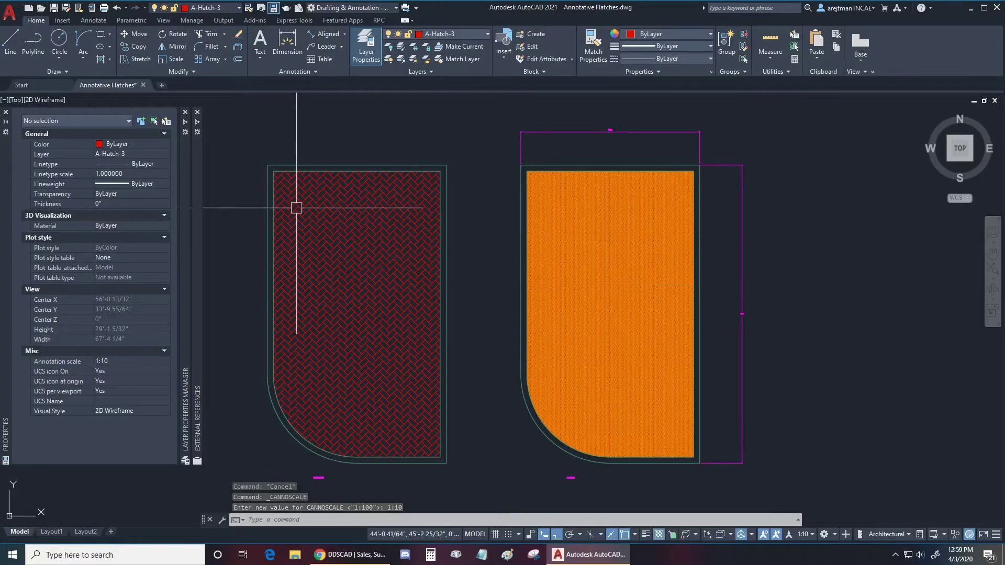
{"action": "left_click", "coordinate": [313, 243]}
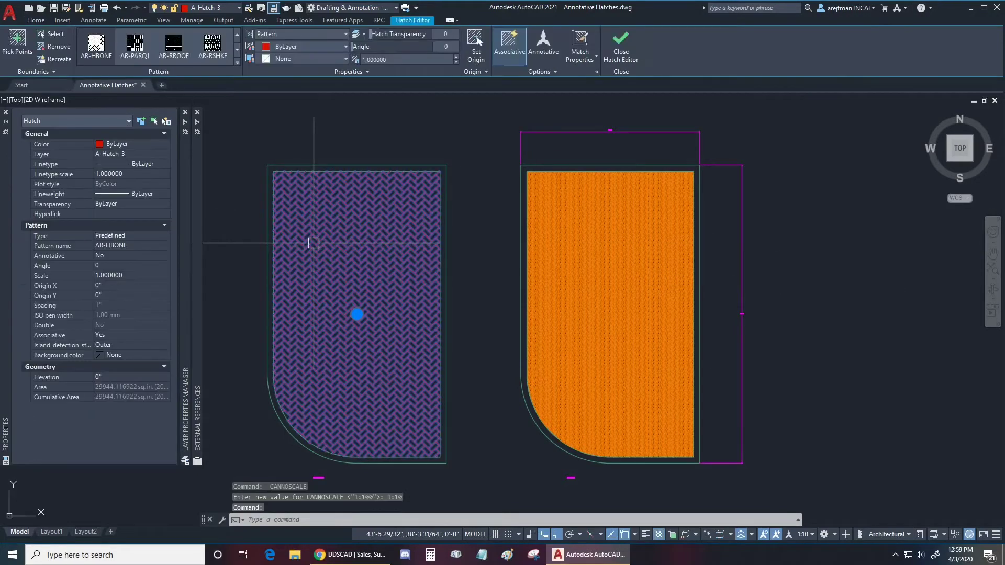
{"action": "key", "text": "Escape"}
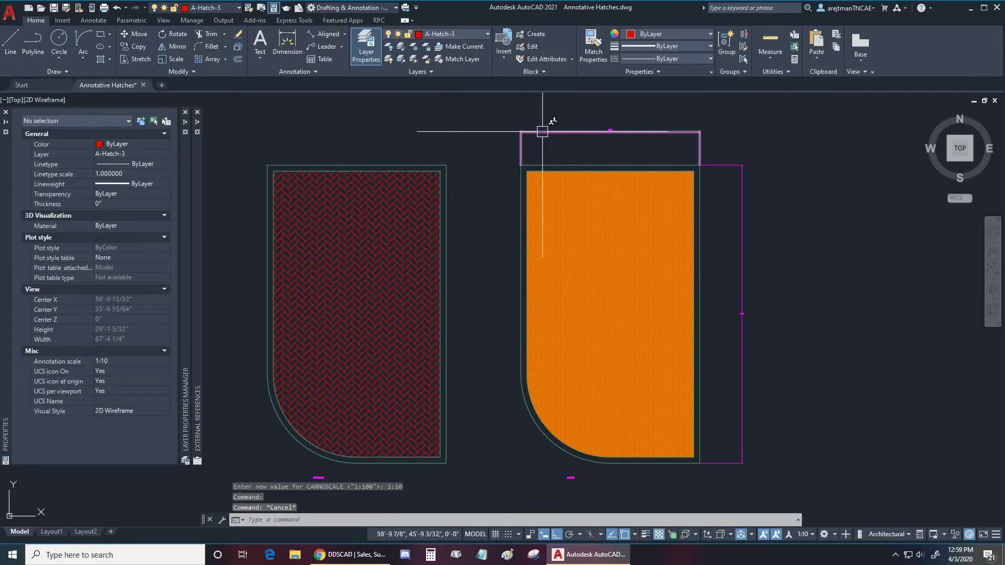
{"action": "left_click", "coordinate": [542, 131]}
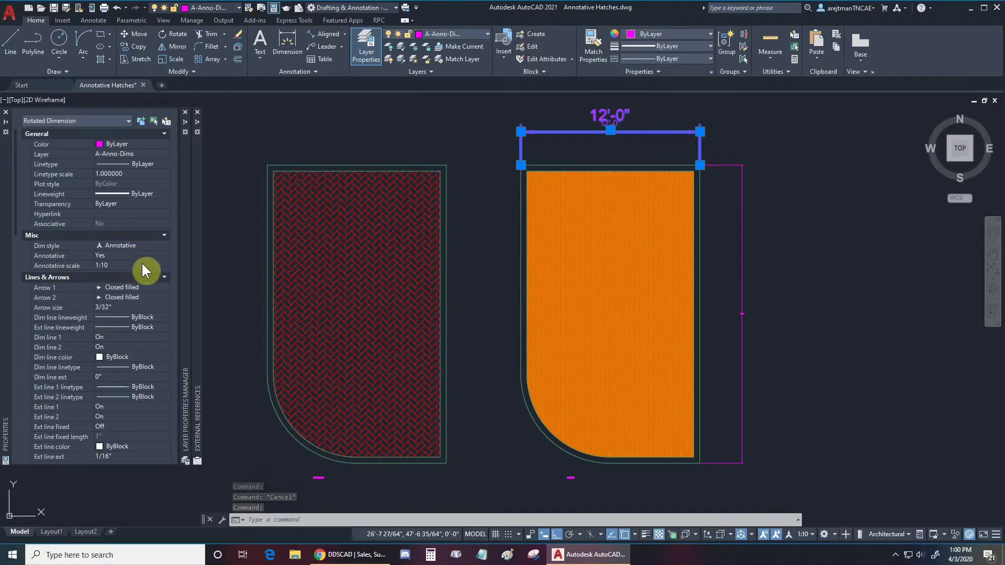
{"action": "left_click", "coordinate": [164, 264]}
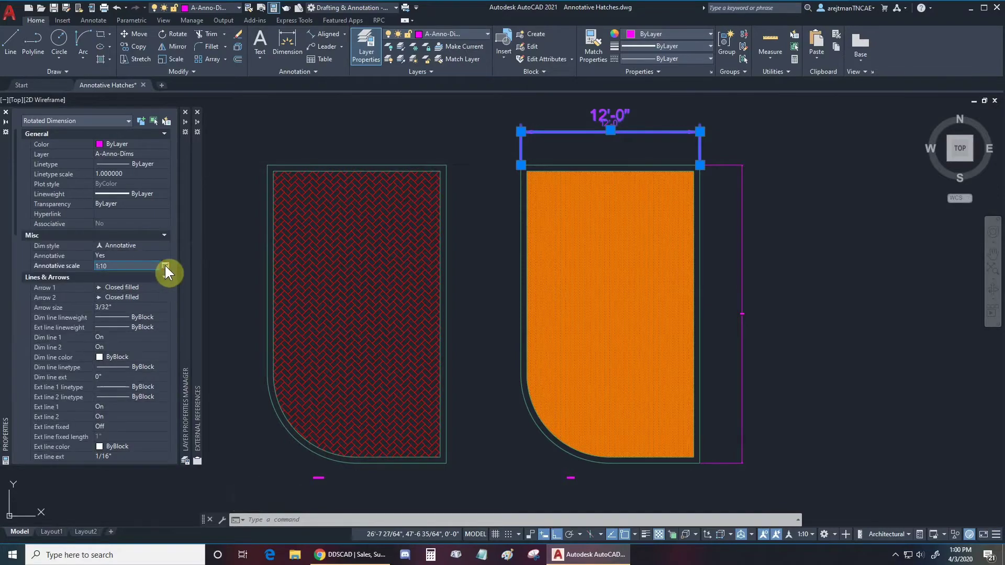
{"action": "left_click", "coordinate": [164, 264]}
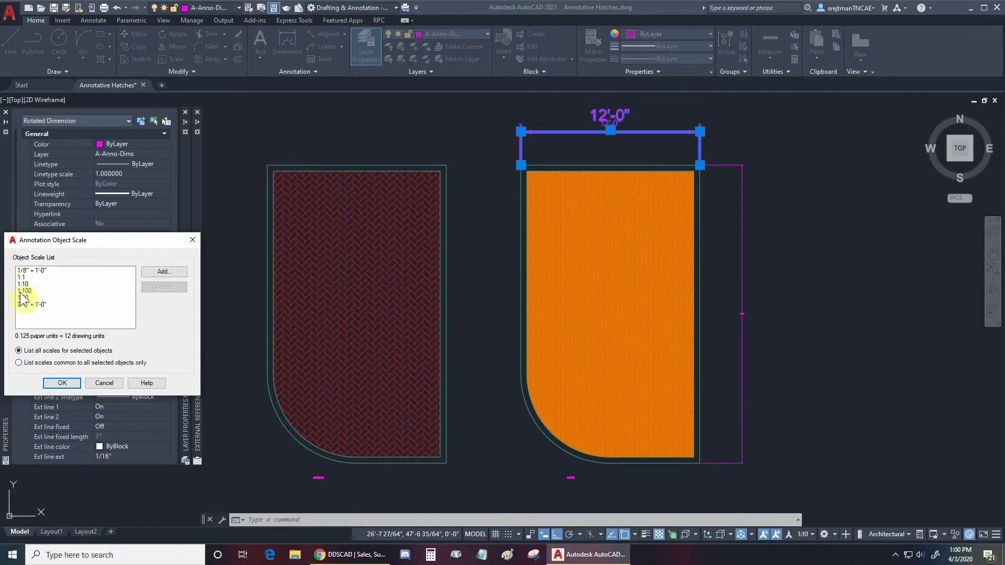
{"action": "left_click", "coordinate": [71, 383]}
{"action": "key", "text": "Escape"}
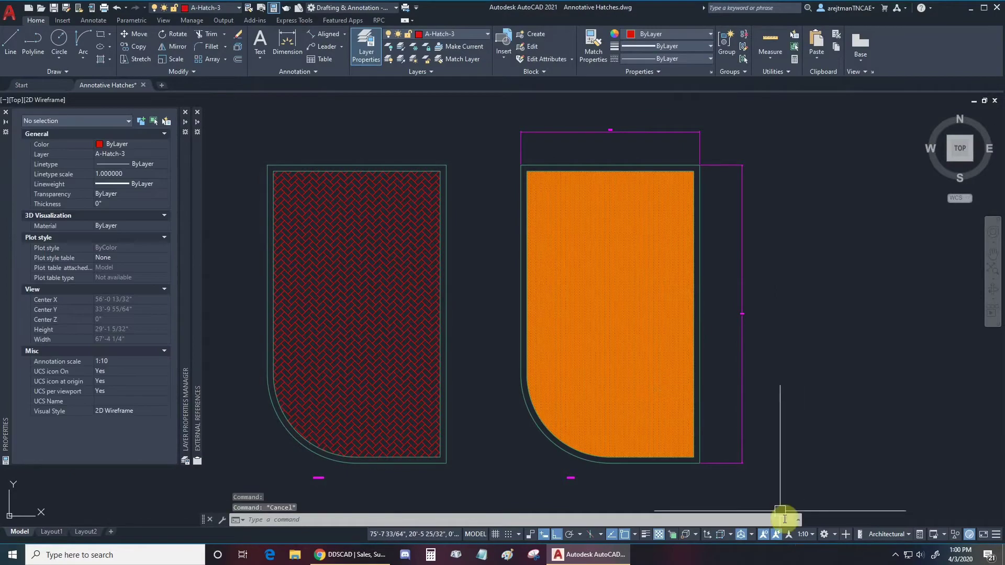
Set the annotation scale to 1:2 and open the 12'-0" dimension's annotation scale list.
{"action": "left_click", "coordinate": [807, 535]}
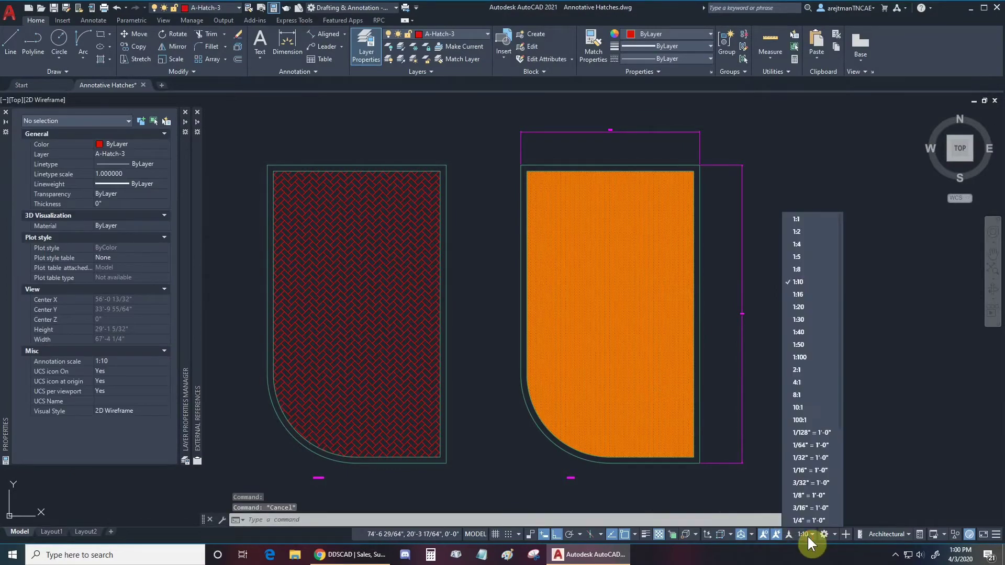
{"action": "left_click", "coordinate": [805, 232]}
{"action": "left_click", "coordinate": [596, 133]}
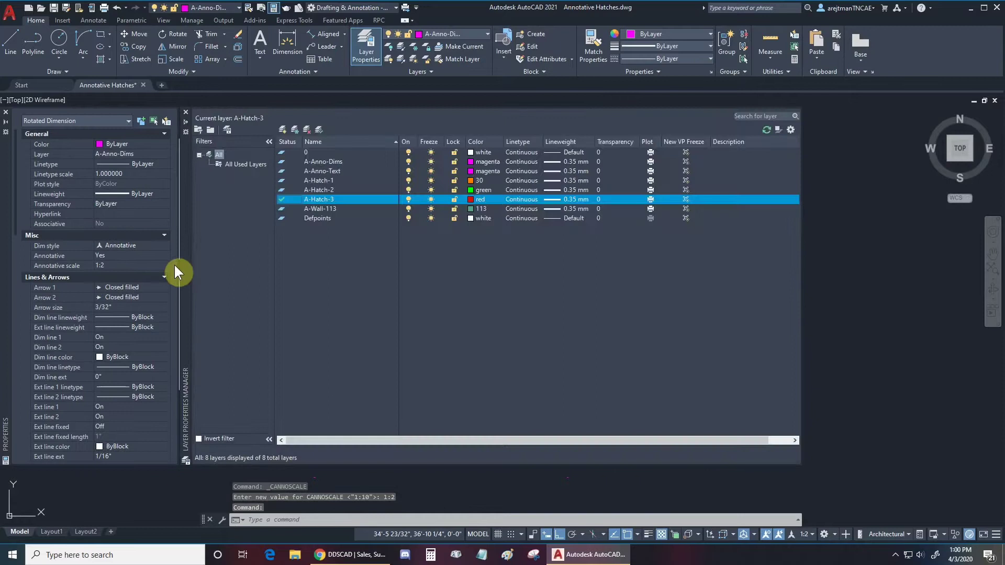
{"action": "left_click", "coordinate": [168, 266]}
{"action": "left_click", "coordinate": [165, 265]}
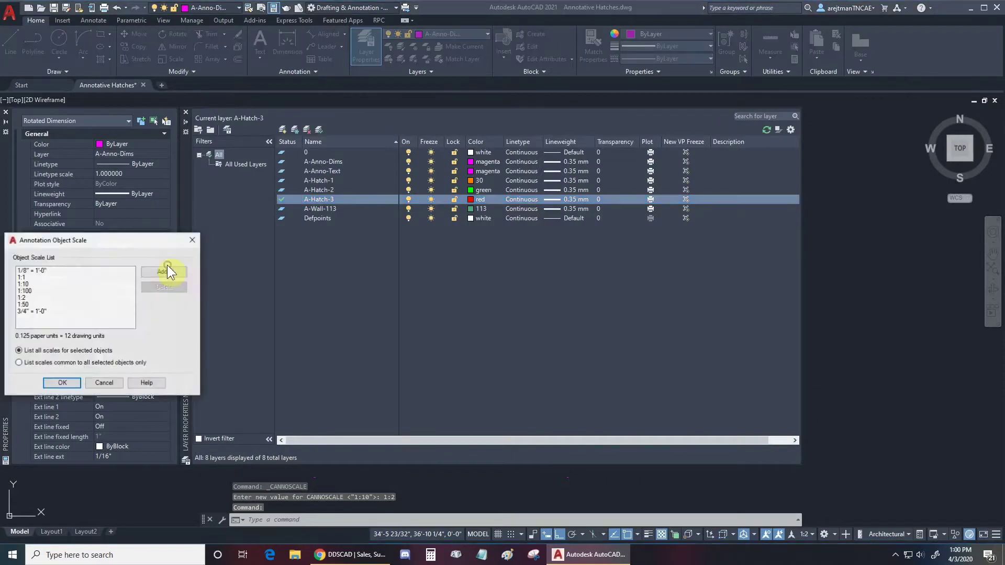
Remove the 1:2, 1:10 and 1:50 scales from the dimension and apply the change.
{"action": "left_click", "coordinate": [23, 297]}
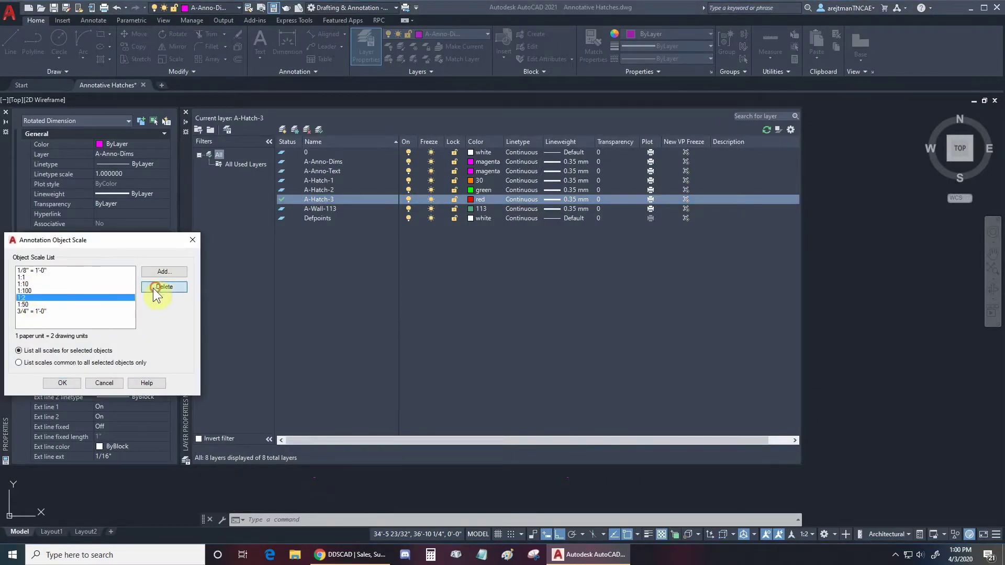
{"action": "left_click", "coordinate": [153, 288]}
{"action": "left_click", "coordinate": [149, 286]}
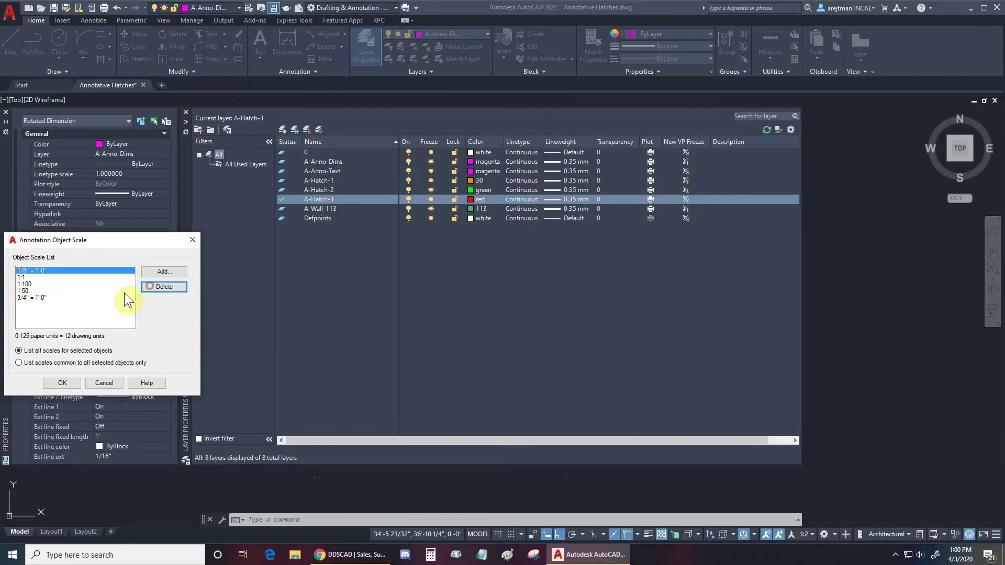
{"action": "left_click", "coordinate": [22, 291]}
{"action": "left_click", "coordinate": [168, 287]}
{"action": "left_click", "coordinate": [60, 383]}
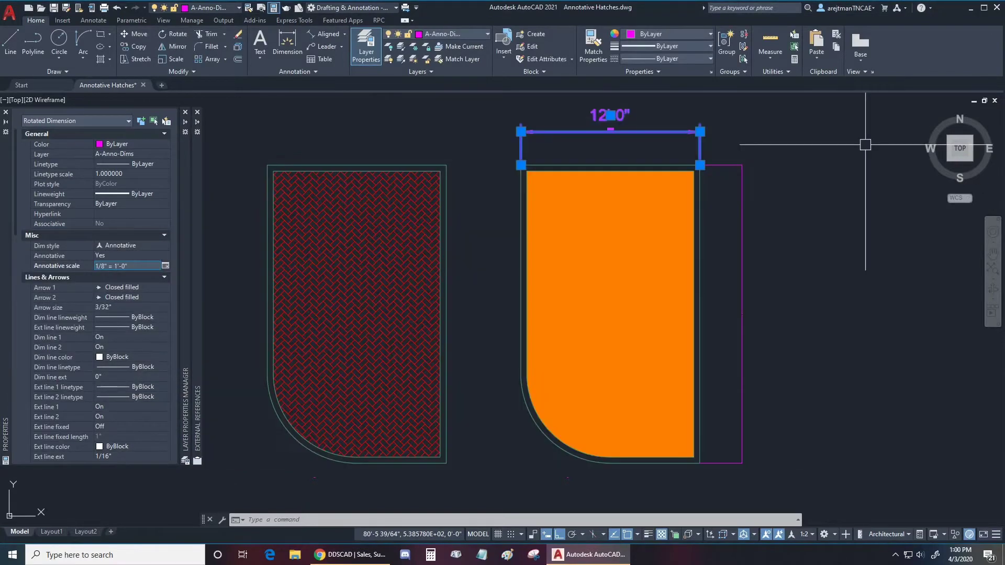
{"action": "key", "text": "Escape"}
{"action": "left_click", "coordinate": [790, 148]}
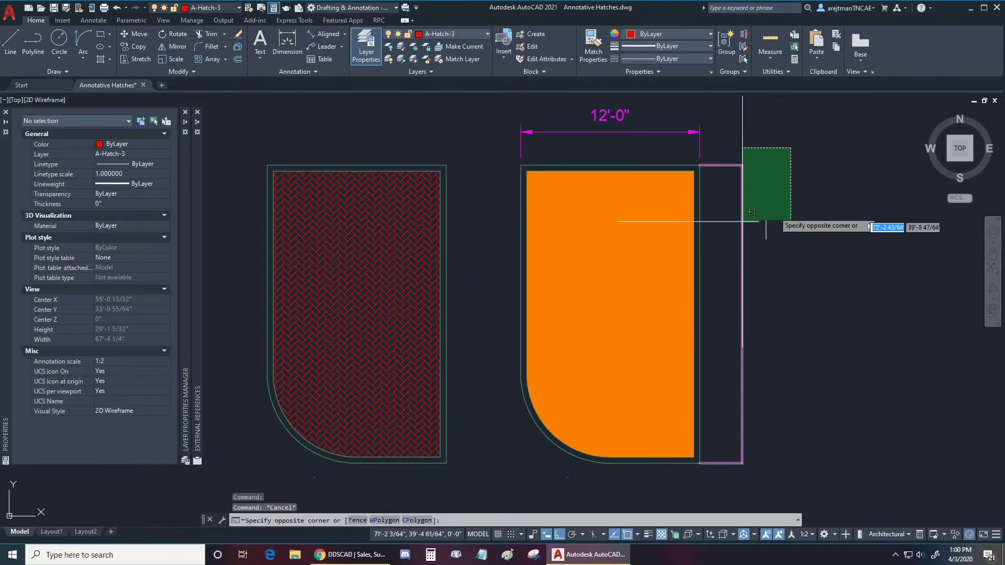
Cancel the stray selection, restore the 1:100 annotation scale and show the Annotate ribbon tools.
{"action": "key", "text": "Escape"}
{"action": "left_click", "coordinate": [806, 534]}
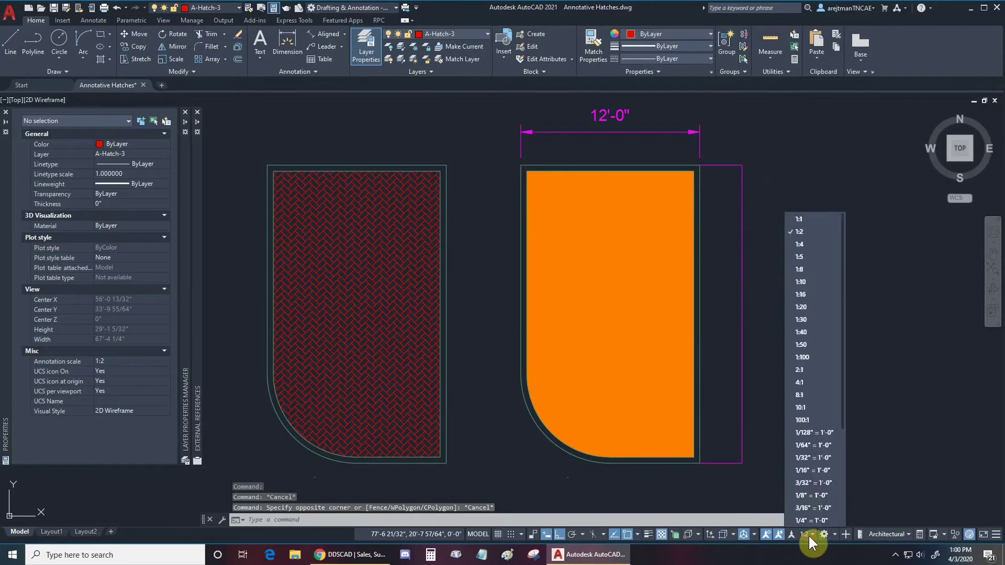
{"action": "left_click", "coordinate": [806, 358]}
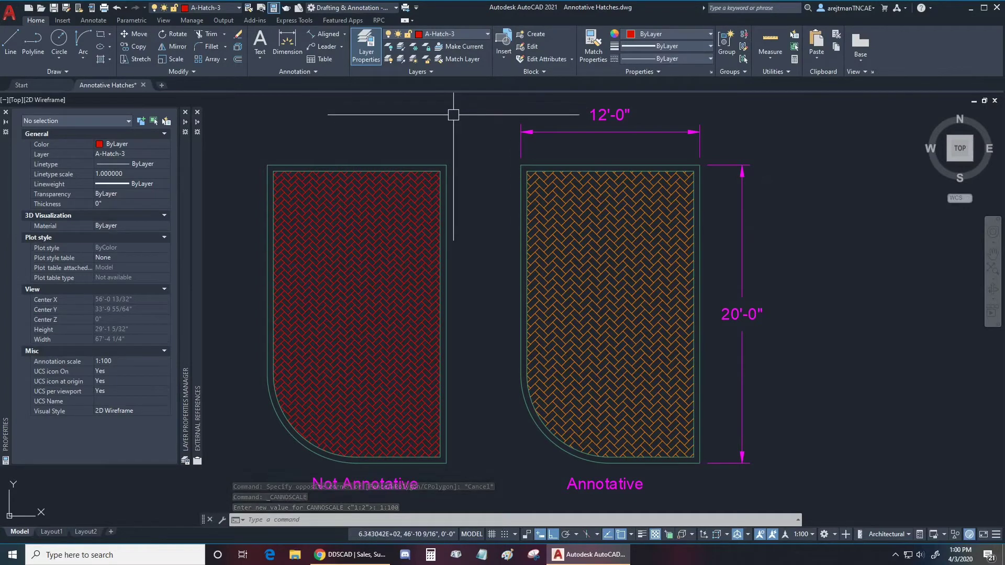
{"action": "left_click", "coordinate": [94, 21]}
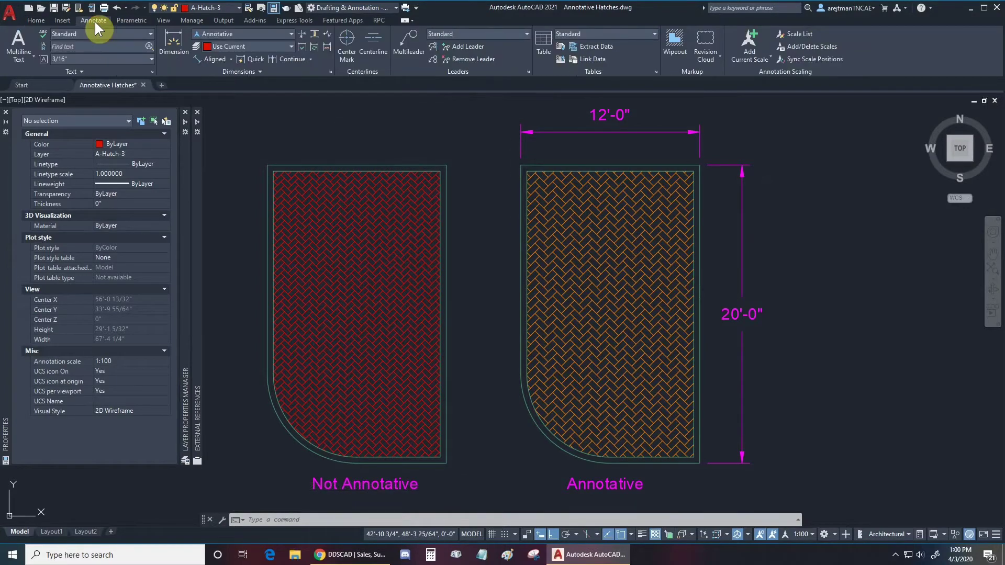
Open the Dimension Style Manager and start modifying the Annotative style.
{"action": "left_click", "coordinate": [331, 72]}
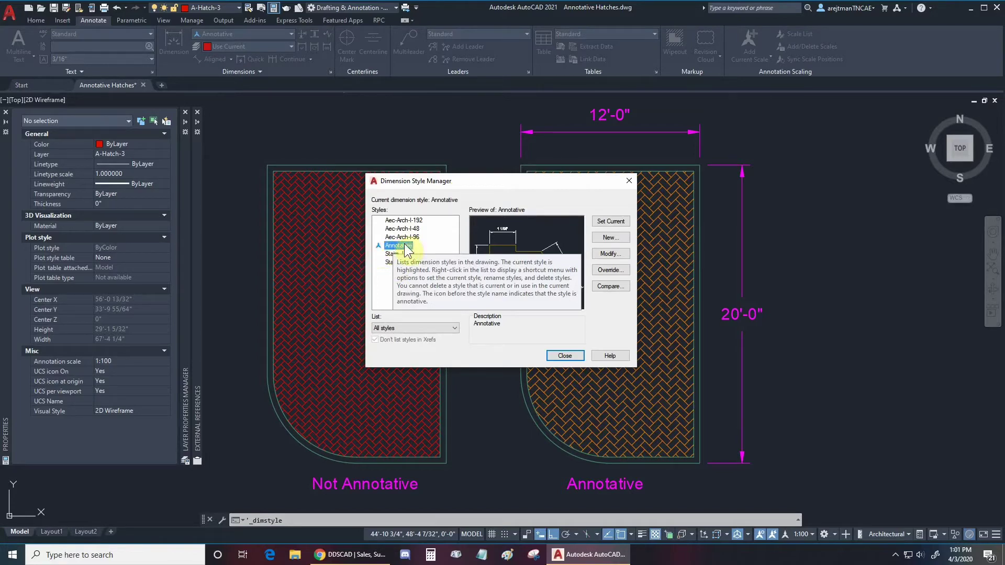
{"action": "left_click", "coordinate": [617, 256]}
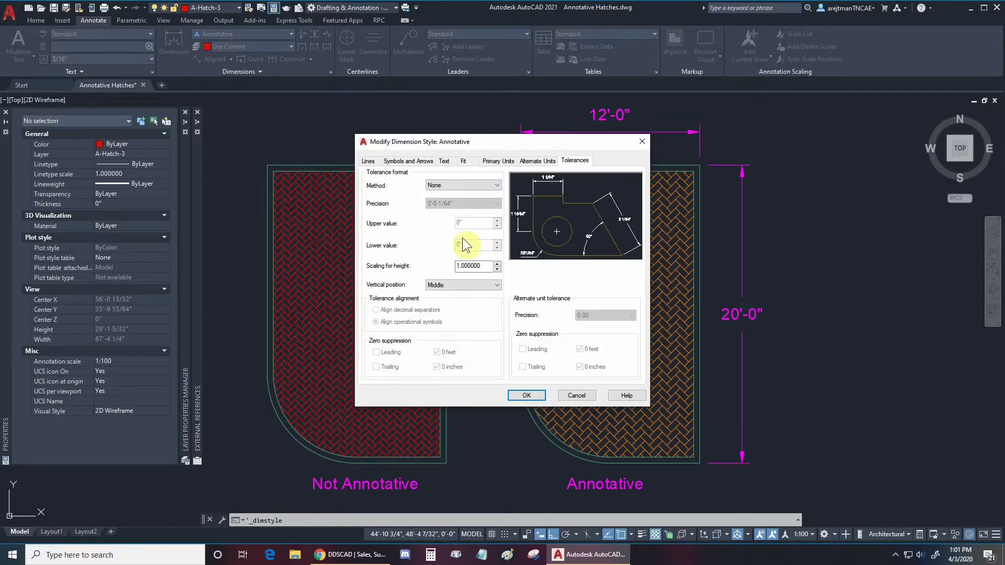
Review the Lines settings, then set Center marks to None under Symbols and Arrows.
{"action": "left_click", "coordinate": [366, 163]}
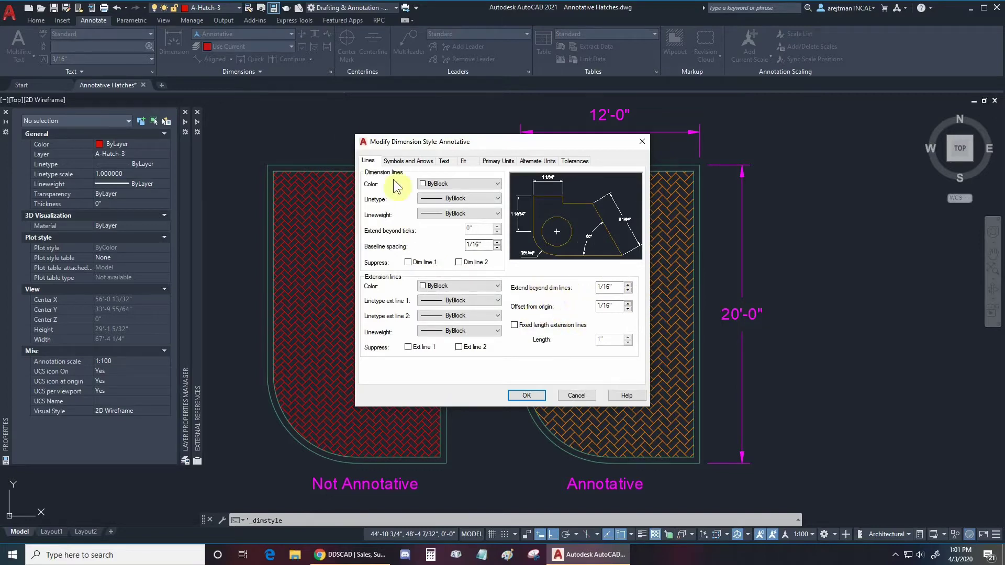
{"action": "left_click", "coordinate": [407, 161]}
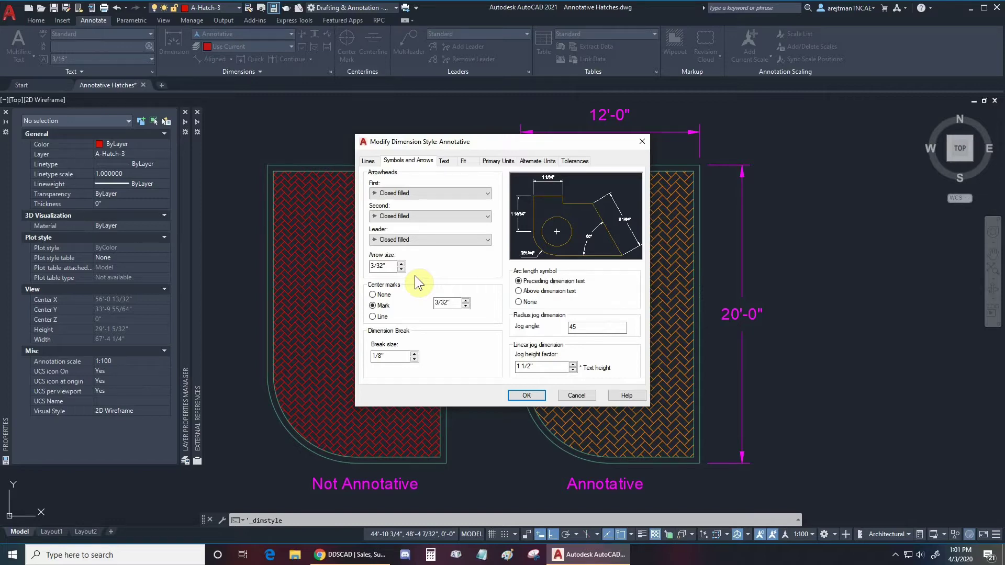
{"action": "left_click", "coordinate": [373, 295]}
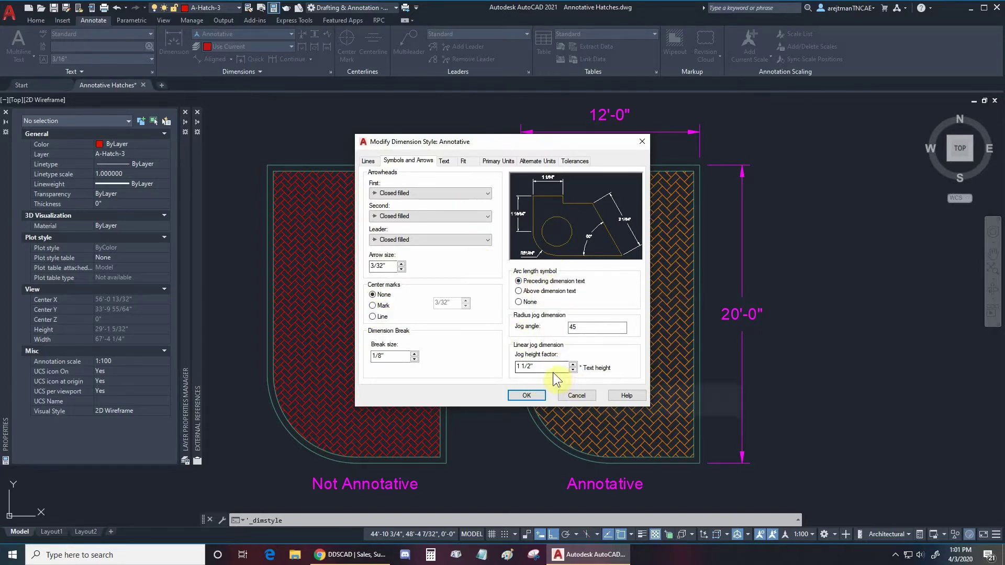
Check the Annotative style's text height, then confirm annotative scaling in the Fit settings.
{"action": "left_click", "coordinate": [445, 163]}
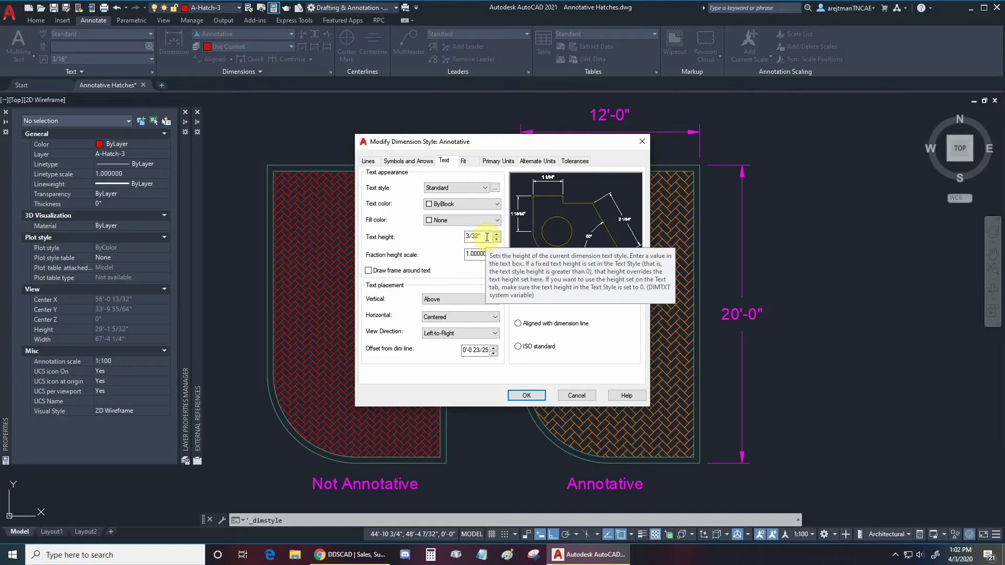
{"action": "left_click", "coordinate": [465, 161]}
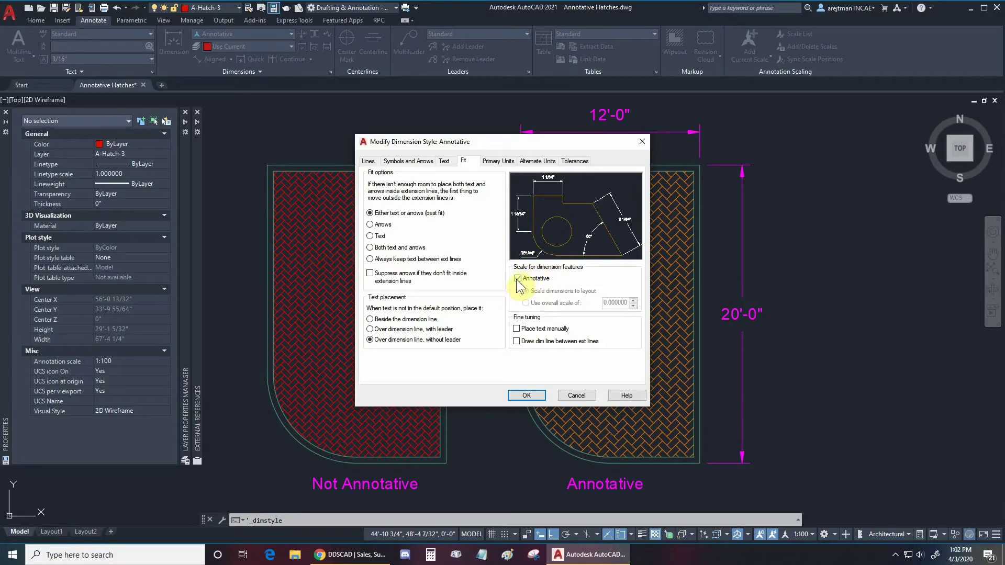
Keep Architectural units with 0'-0 1/64" precision on Primary Units, glancing at Tolerances.
{"action": "left_click", "coordinate": [494, 161]}
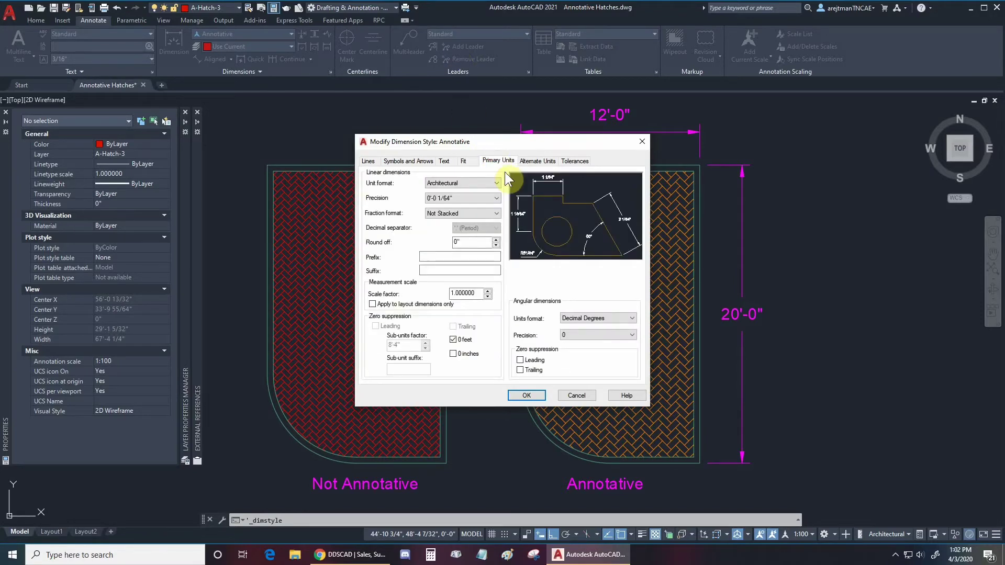
{"action": "left_click", "coordinate": [451, 182]}
{"action": "left_click", "coordinate": [451, 182]}
{"action": "left_click", "coordinate": [453, 198]}
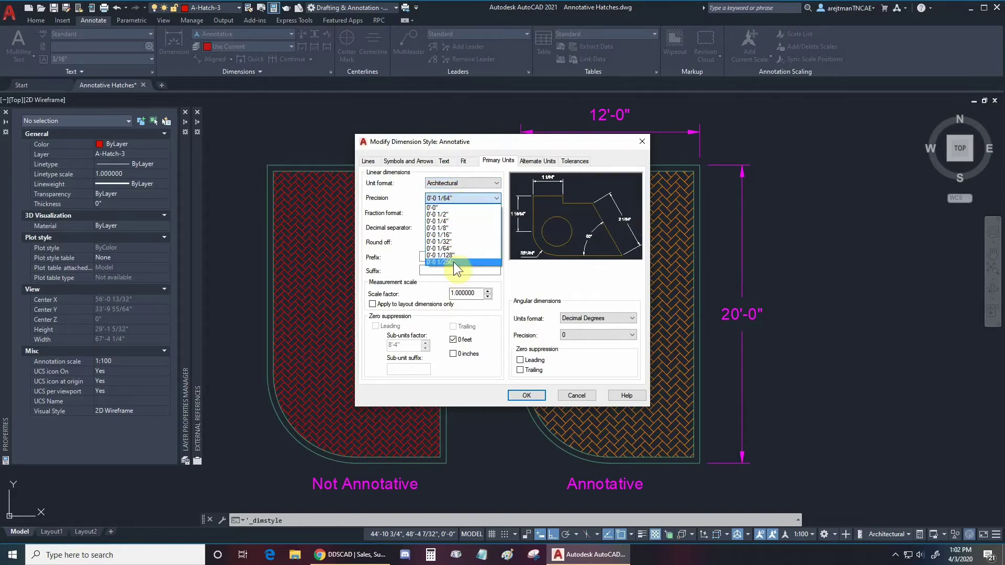
{"action": "left_click", "coordinate": [419, 178]}
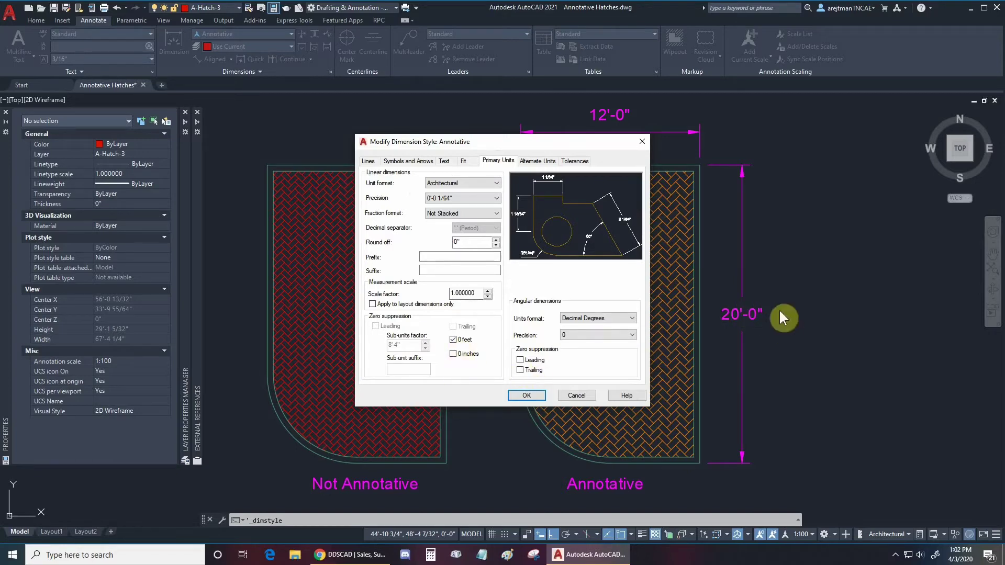
{"action": "left_click", "coordinate": [536, 161]}
{"action": "left_click", "coordinate": [576, 161]}
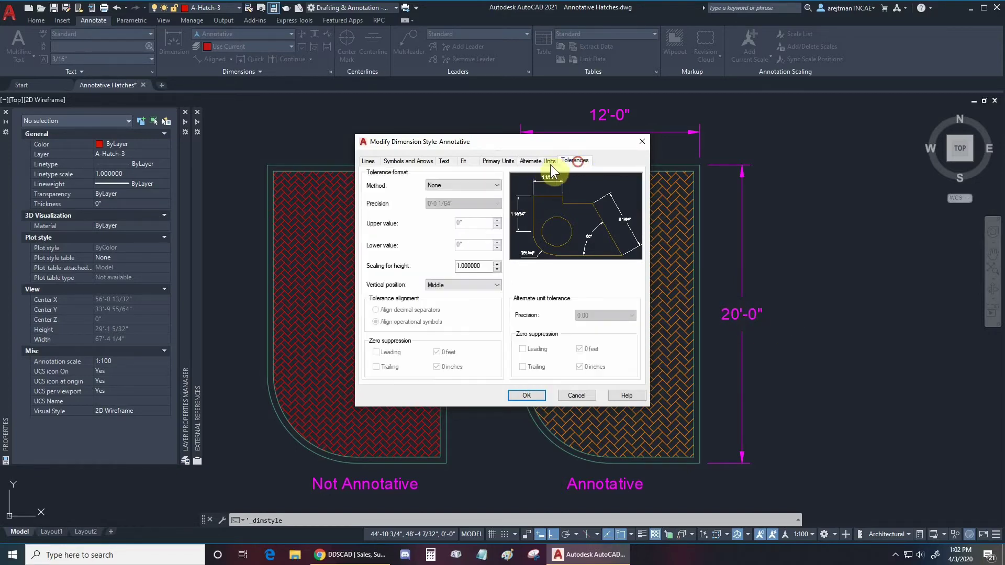
{"action": "left_click", "coordinate": [500, 163]}
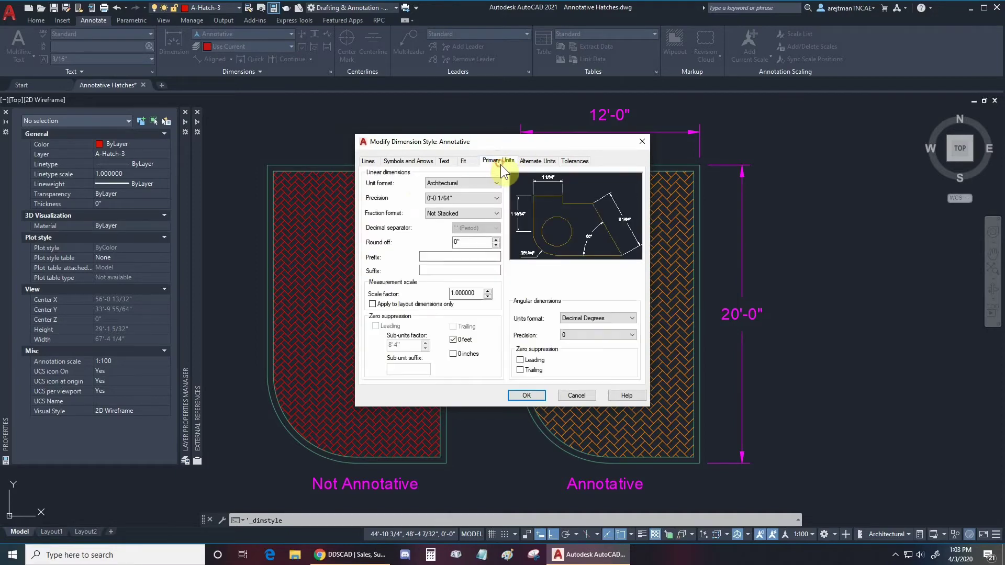
Save the Annotative style, make it current, and close the Dimension Style Manager.
{"action": "left_click", "coordinate": [523, 396]}
{"action": "left_click", "coordinate": [605, 223]}
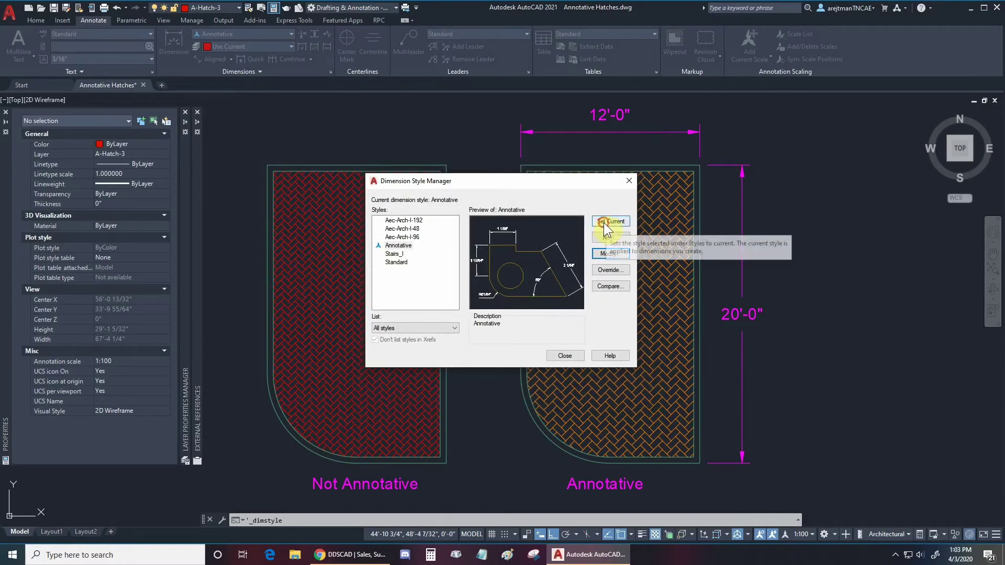
{"action": "left_click", "coordinate": [567, 359]}
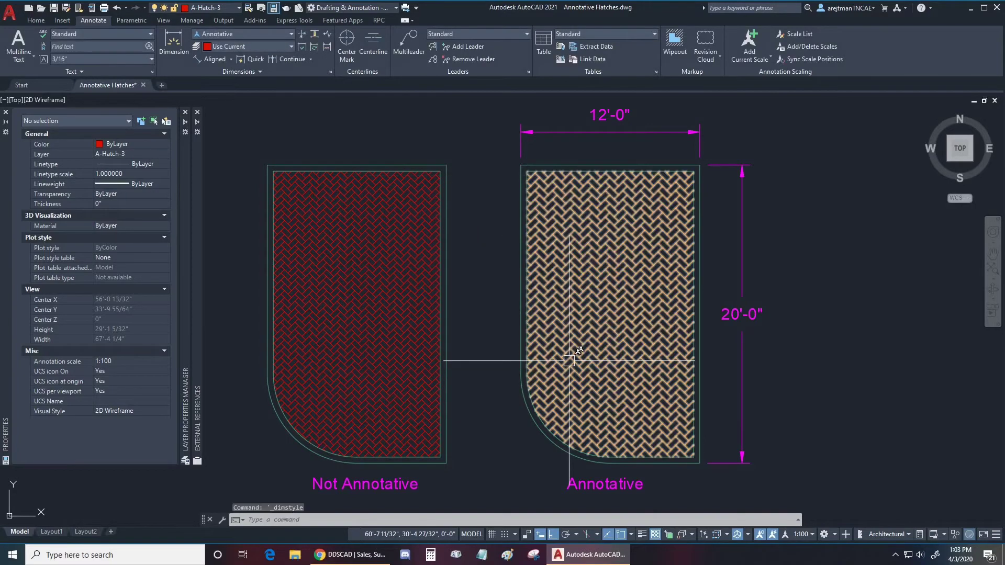
{"action": "left_click", "coordinate": [545, 133]}
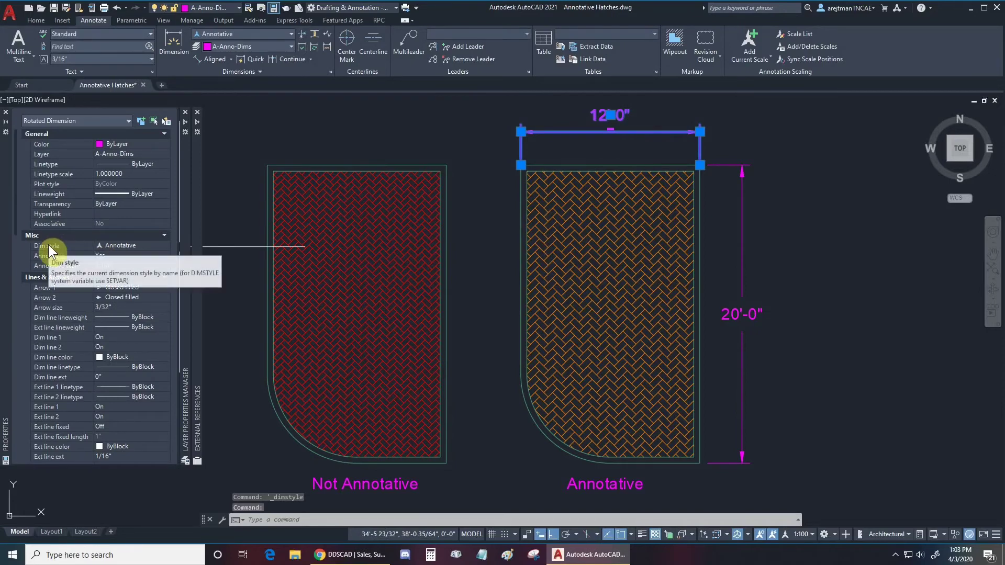
Confirm the 12'-0" dimension's Dim style is Annotative, then select the left non-annotative hatch.
{"action": "left_click", "coordinate": [162, 246]}
{"action": "left_click", "coordinate": [165, 245]}
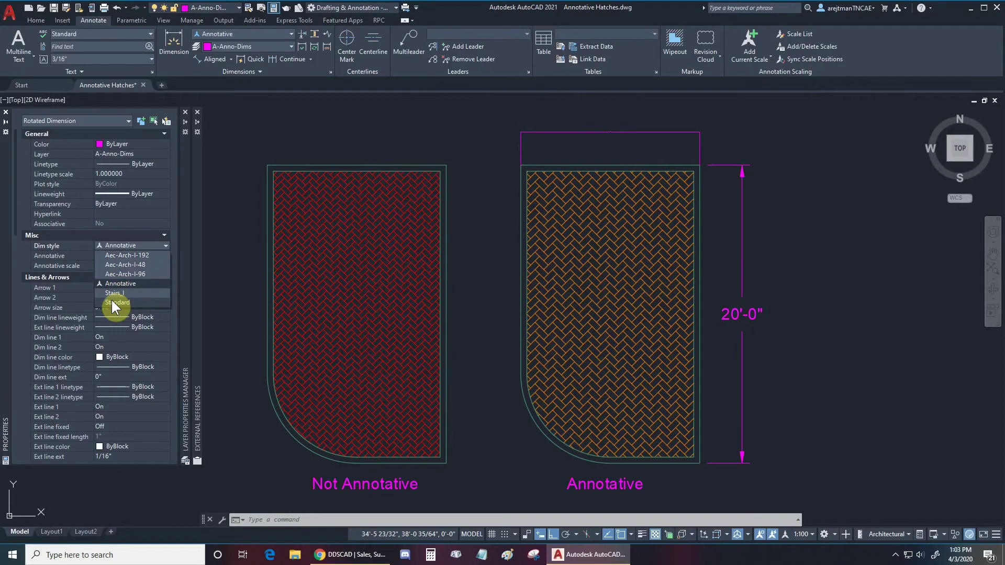
{"action": "left_click", "coordinate": [122, 283]}
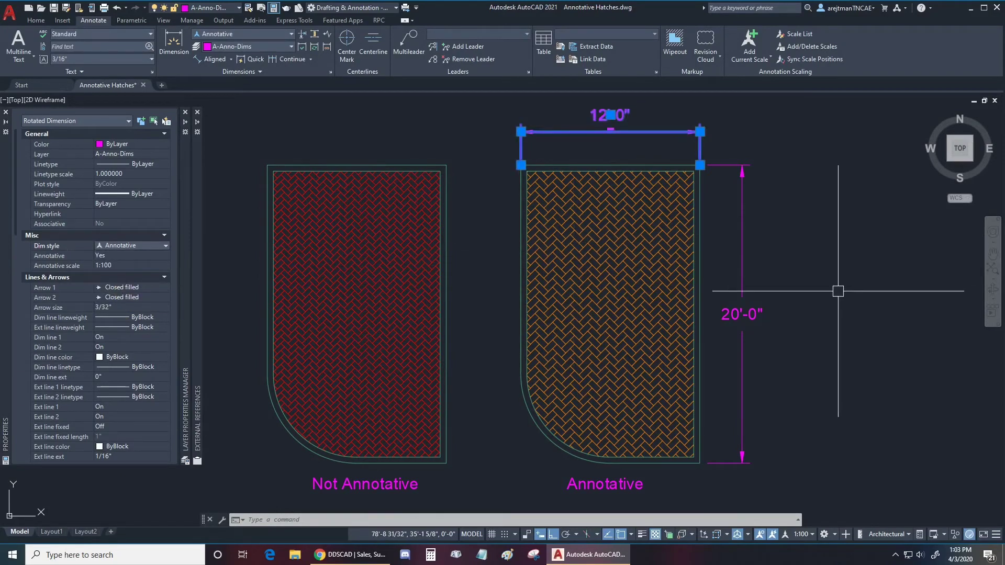
{"action": "key", "text": "Escape"}
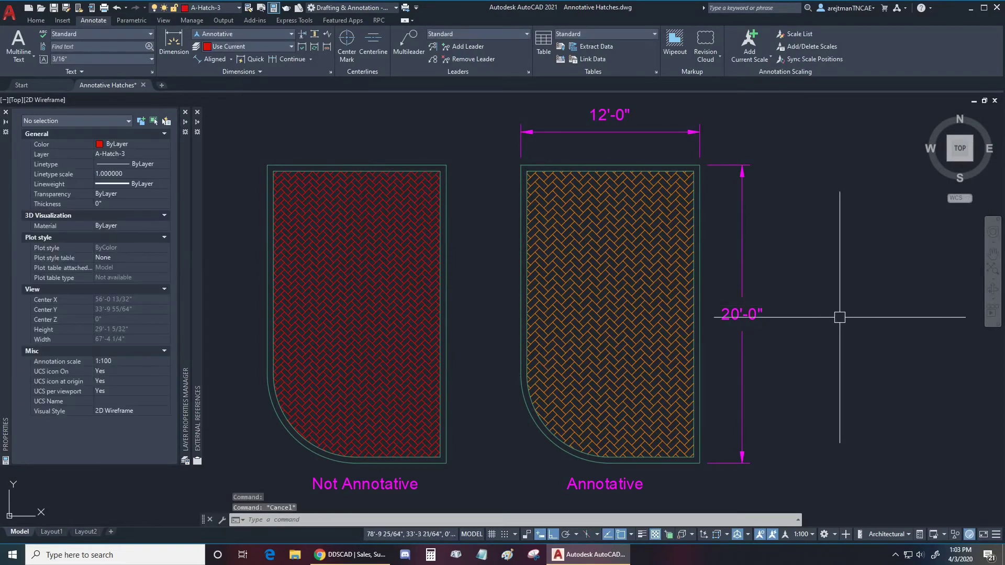
{"action": "left_click", "coordinate": [347, 245]}
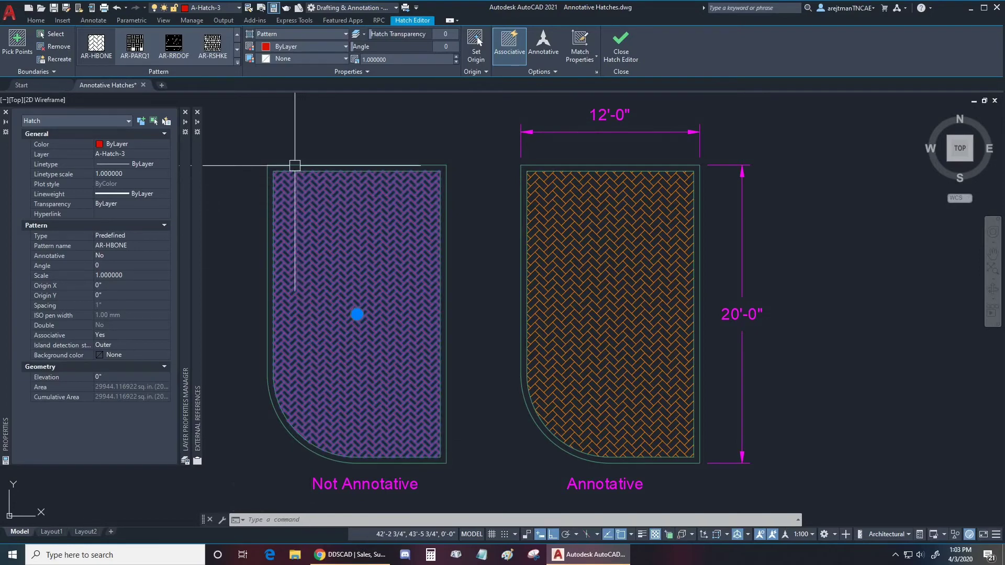
{"action": "key", "text": "Escape"}
{"action": "left_click", "coordinate": [296, 183]}
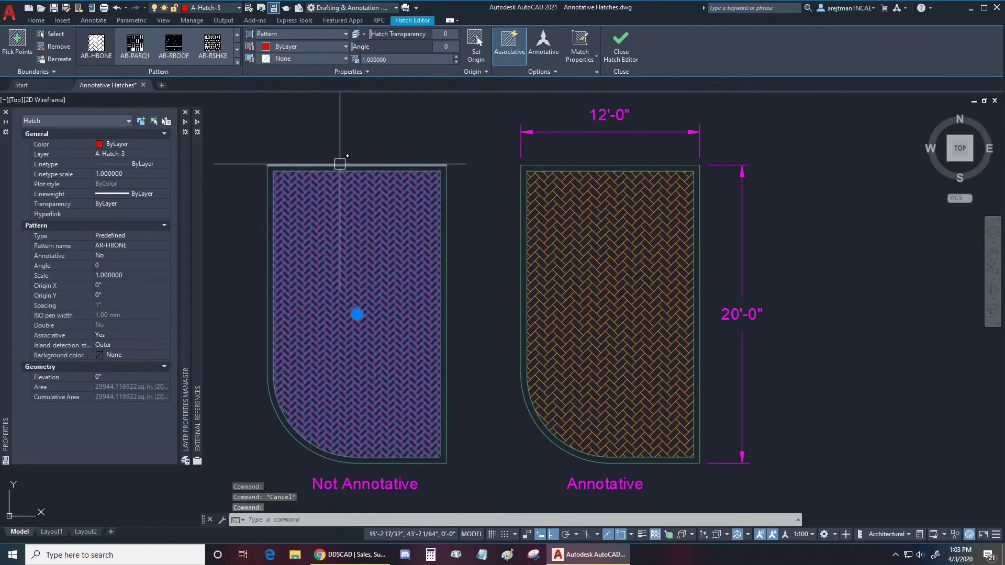
{"action": "left_click", "coordinate": [477, 50]}
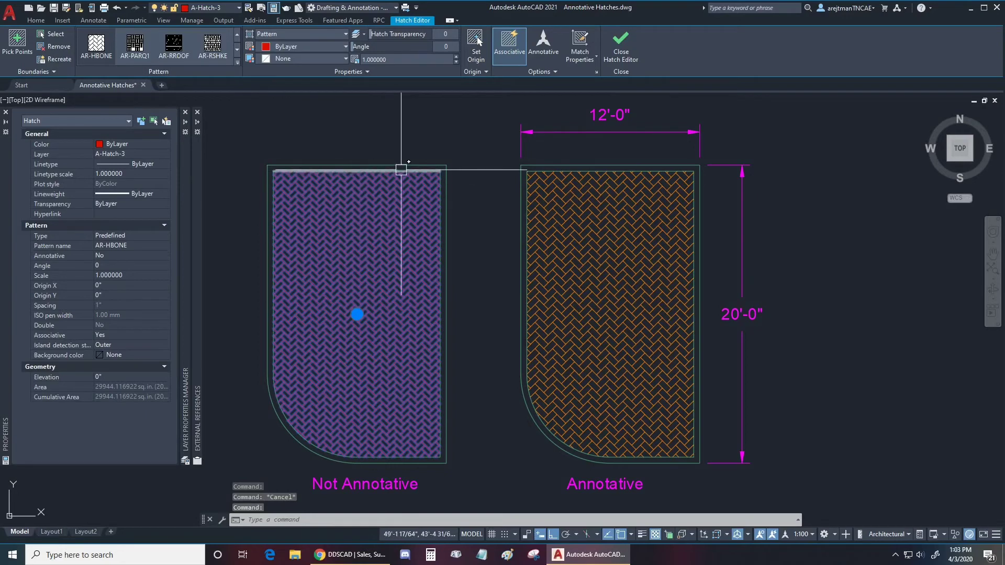
{"action": "left_click", "coordinate": [440, 166]}
{"action": "left_click", "coordinate": [507, 52]}
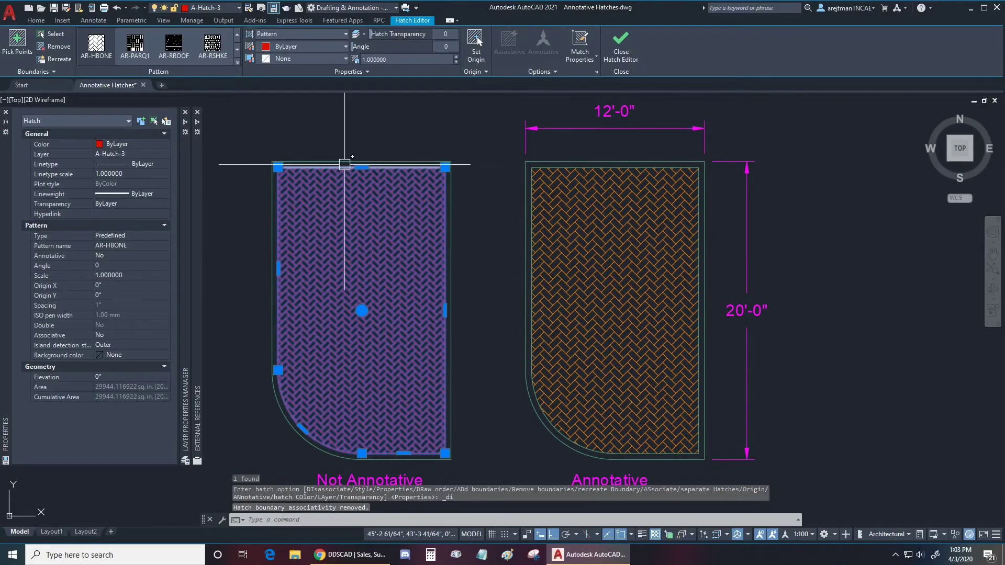
{"action": "middle_click_drag", "start_coordinate": [355, 176], "coordinate": [390, 137]}
{"action": "scroll", "coordinate": [391, 137], "scroll_direction": "up", "scroll_amount": 2}
{"action": "left_click", "coordinate": [390, 138]}
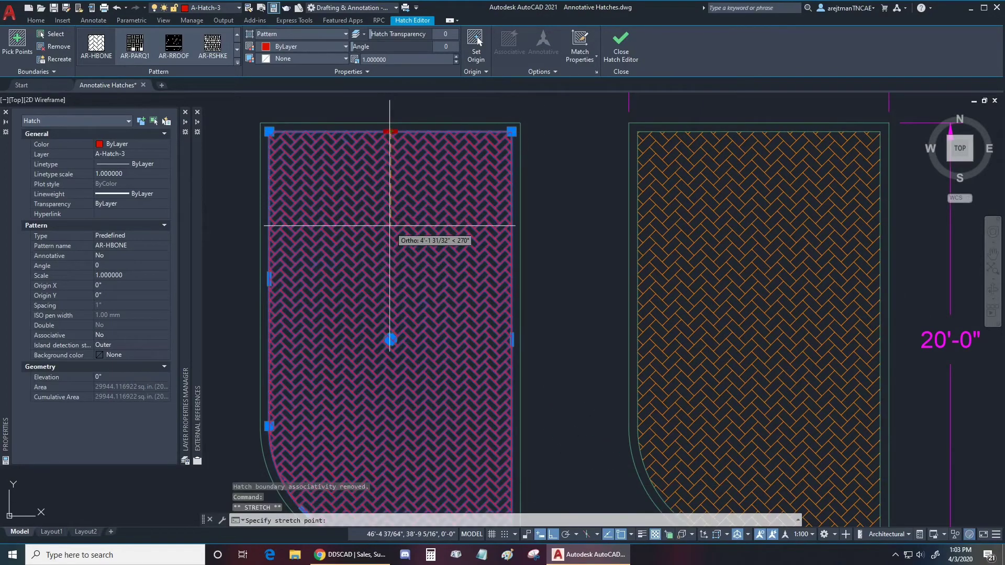
{"action": "left_click", "coordinate": [117, 8]}
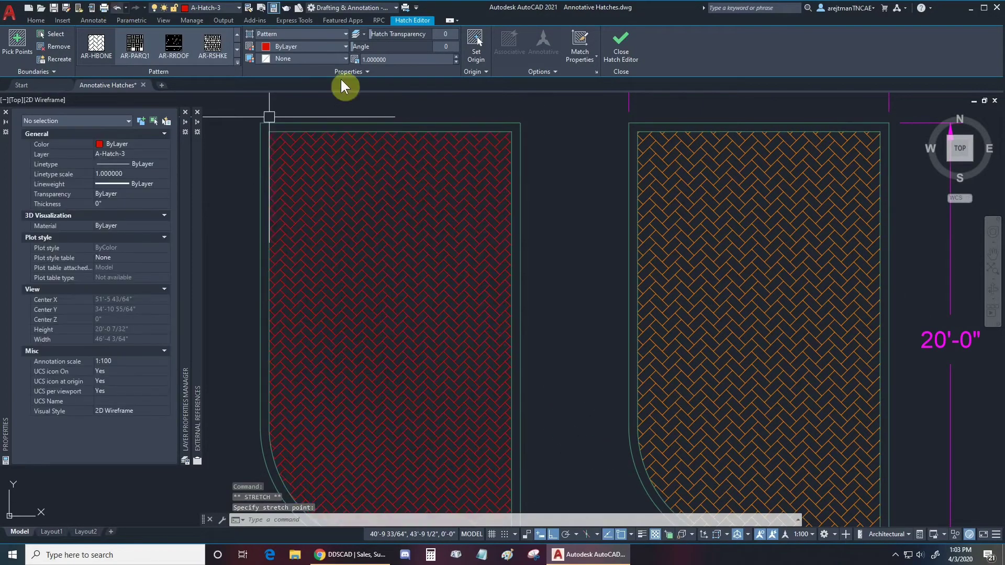
{"action": "left_click", "coordinate": [472, 147]}
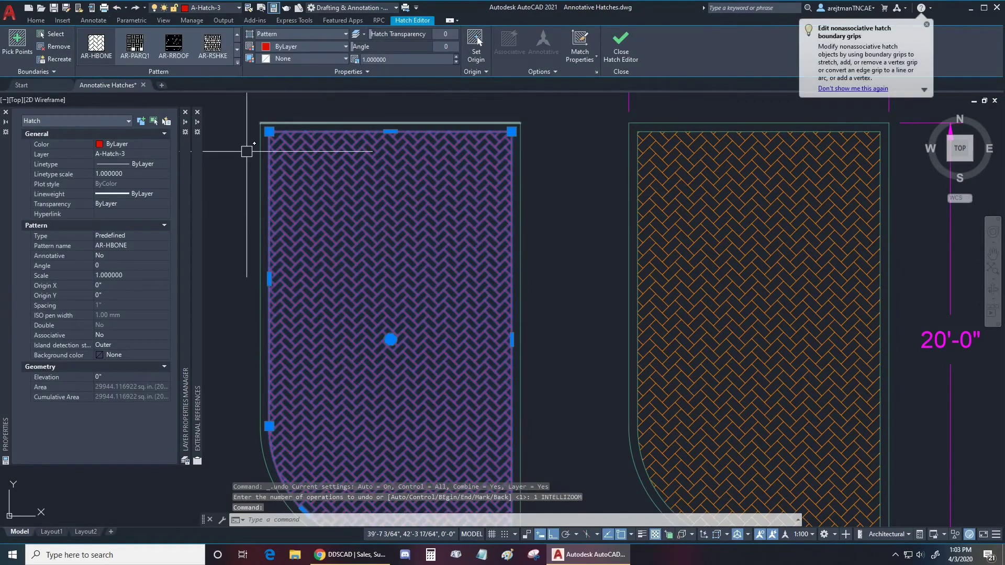
{"action": "scroll", "coordinate": [369, 160], "scroll_direction": "down", "scroll_amount": 1}
{"action": "middle_click_drag", "start_coordinate": [521, 221], "coordinate": [511, 222]}
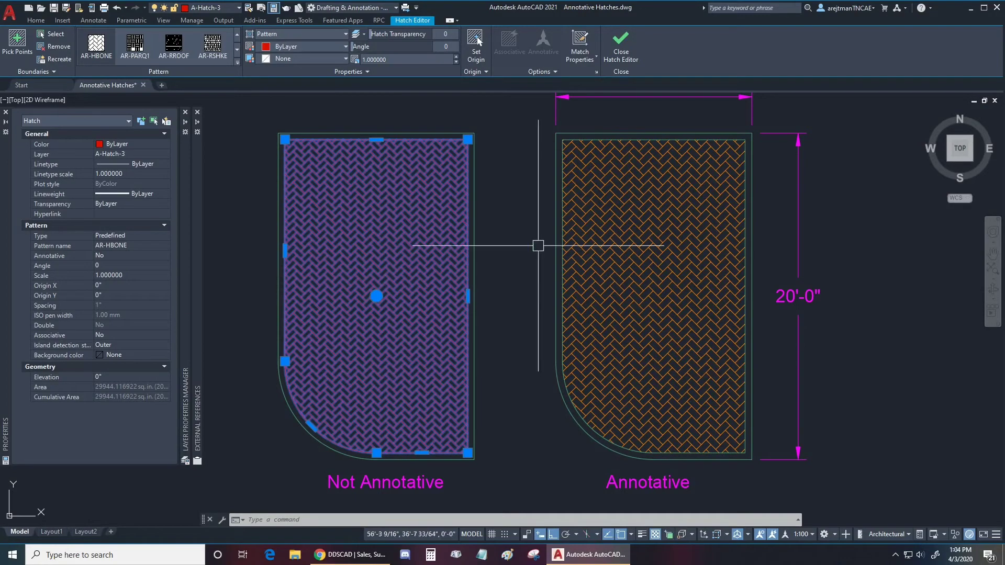
{"action": "left_click", "coordinate": [390, 59]}
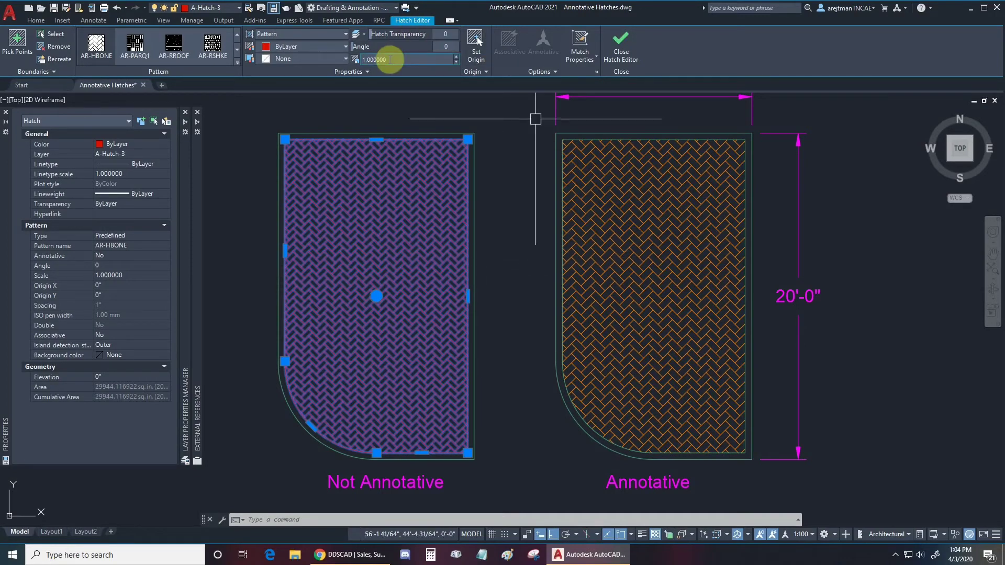
{"action": "left_click", "coordinate": [212, 46]}
{"action": "left_click", "coordinate": [97, 46]}
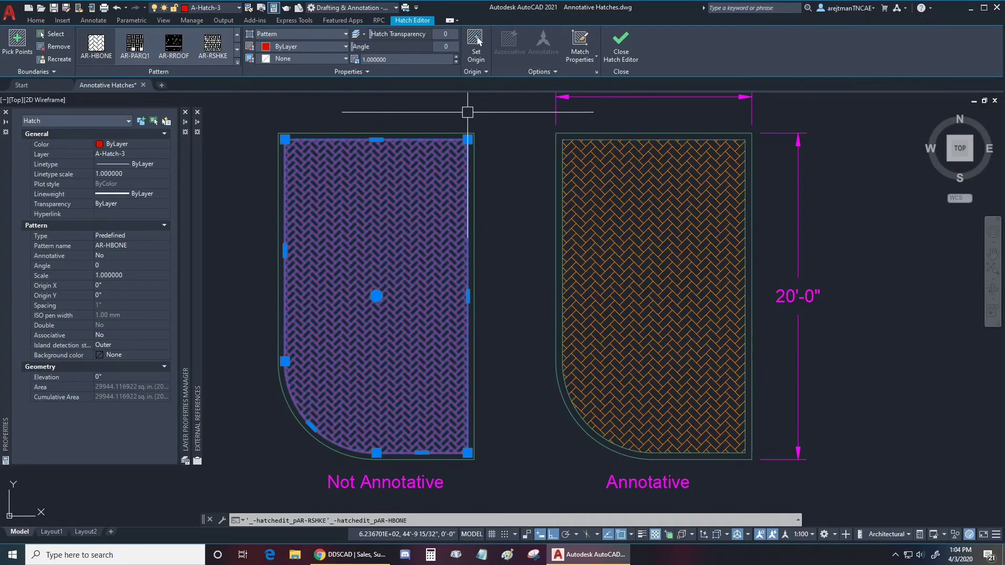
{"action": "key", "text": "Escape"}
{"action": "scroll", "coordinate": [516, 152], "scroll_direction": "down", "scroll_amount": 3}
{"action": "mouse_move", "coordinate": [516, 153]}
{"action": "middle_mouse_down"}
{"action": "mouse_move", "coordinate": [467, 171]}
{"action": "mouse_move", "coordinate": [482, 165]}
{"action": "middle_mouse_up"}
Select the right annotative hatch and open the status bar annotation scale list.
{"action": "left_click", "coordinate": [595, 218]}
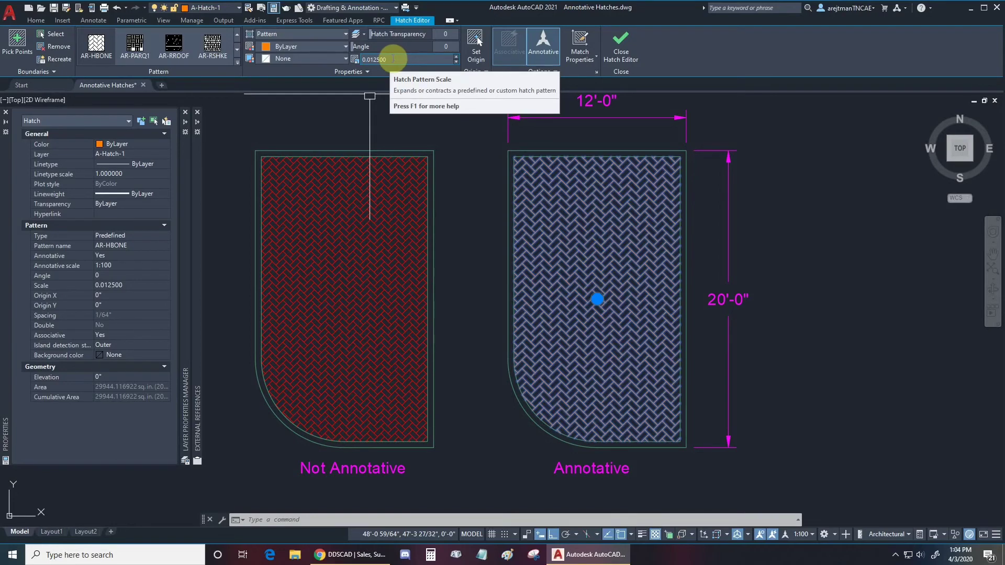
{"action": "left_click", "coordinate": [807, 532]}
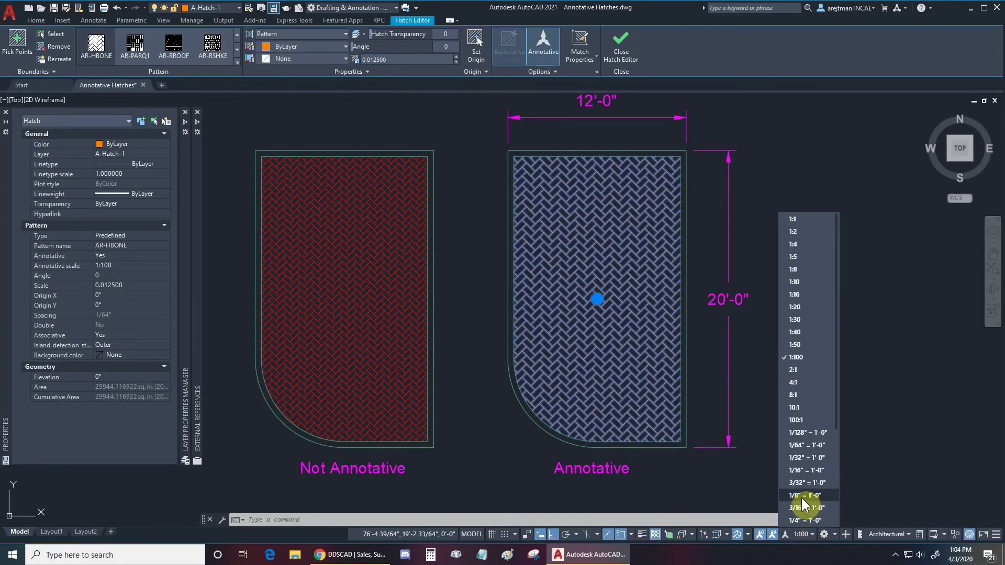
{"action": "left_click", "coordinate": [803, 497]}
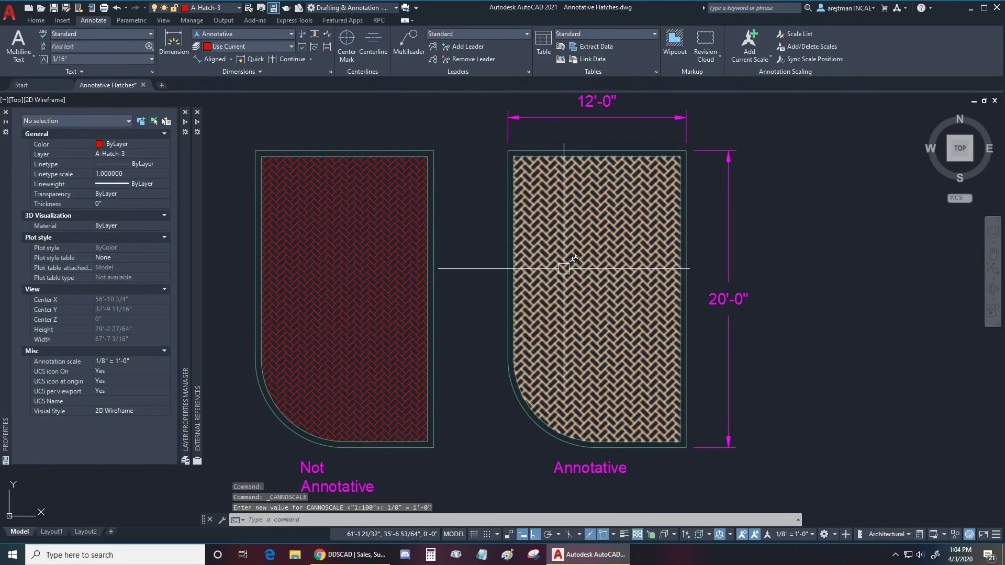
{"action": "middle_click_drag", "start_coordinate": [563, 268], "coordinate": [562, 273]}
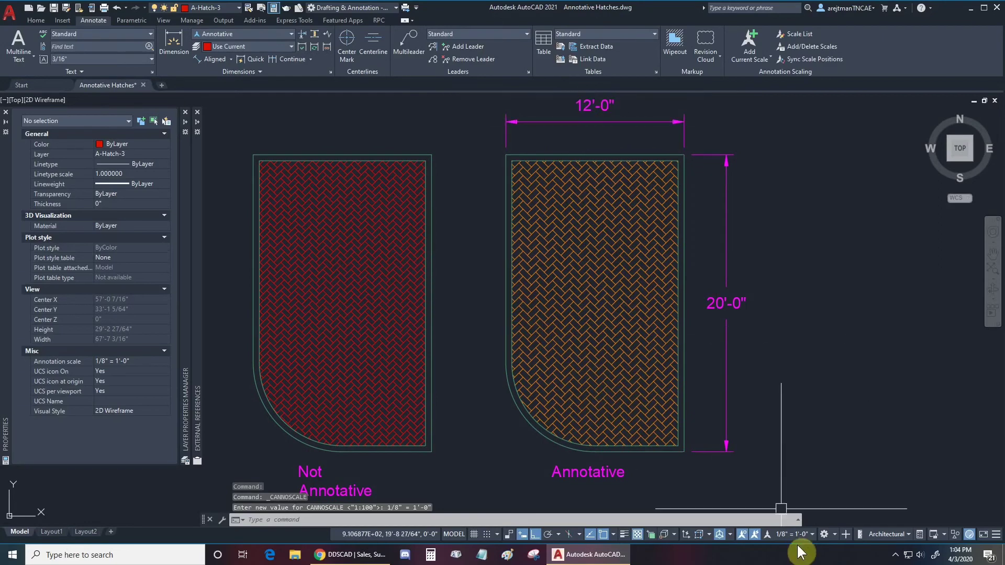
{"action": "left_click", "coordinate": [808, 532]}
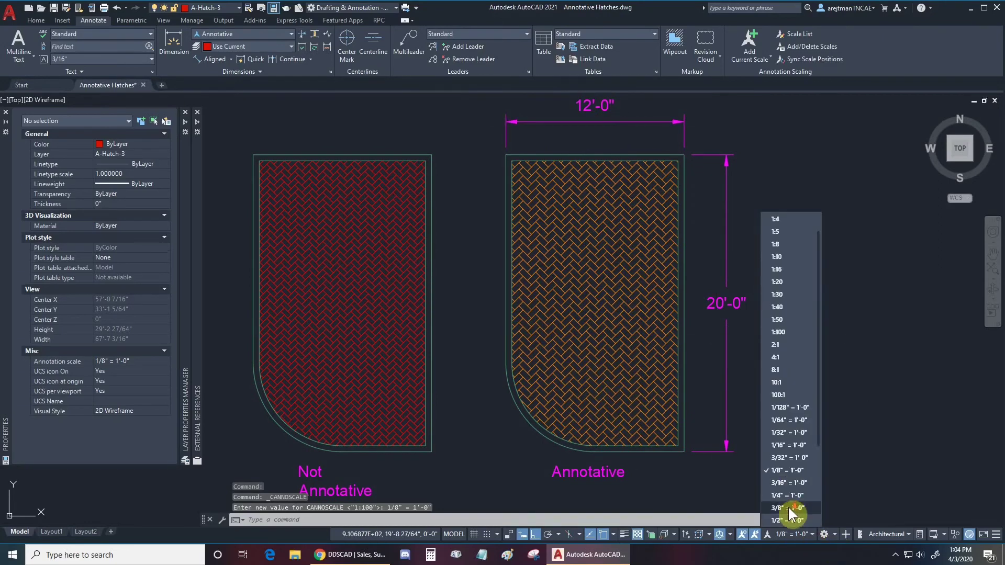
{"action": "scroll", "coordinate": [789, 507], "scroll_direction": "down", "scroll_amount": 1}
{"action": "left_click", "coordinate": [789, 505]}
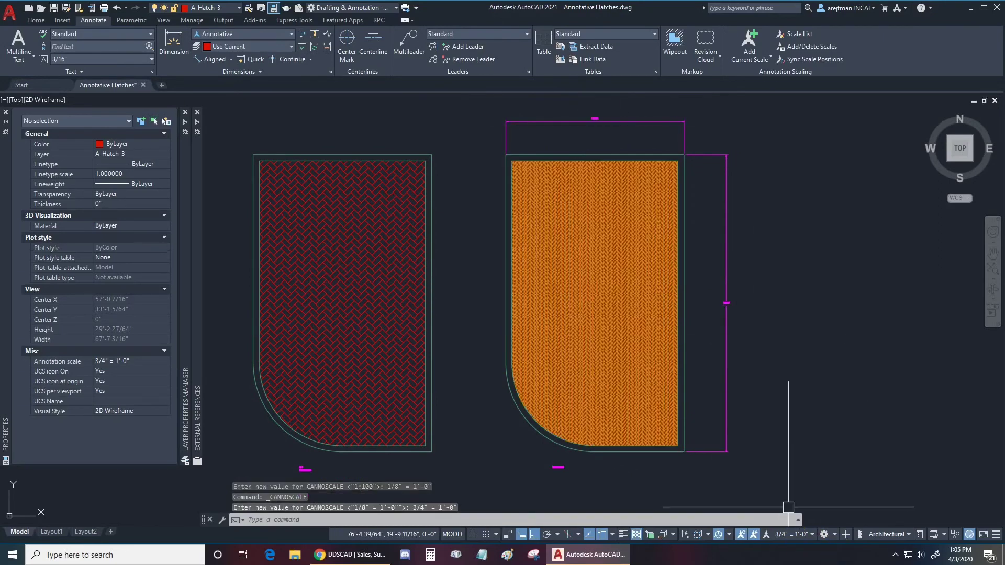
{"action": "scroll", "coordinate": [639, 456], "scroll_direction": "up", "scroll_amount": 3}
{"action": "scroll", "coordinate": [633, 453], "scroll_direction": "up", "scroll_amount": 6}
{"action": "scroll", "coordinate": [571, 336], "scroll_direction": "down", "scroll_amount": 6}
{"action": "scroll", "coordinate": [565, 335], "scroll_direction": "down", "scroll_amount": 1}
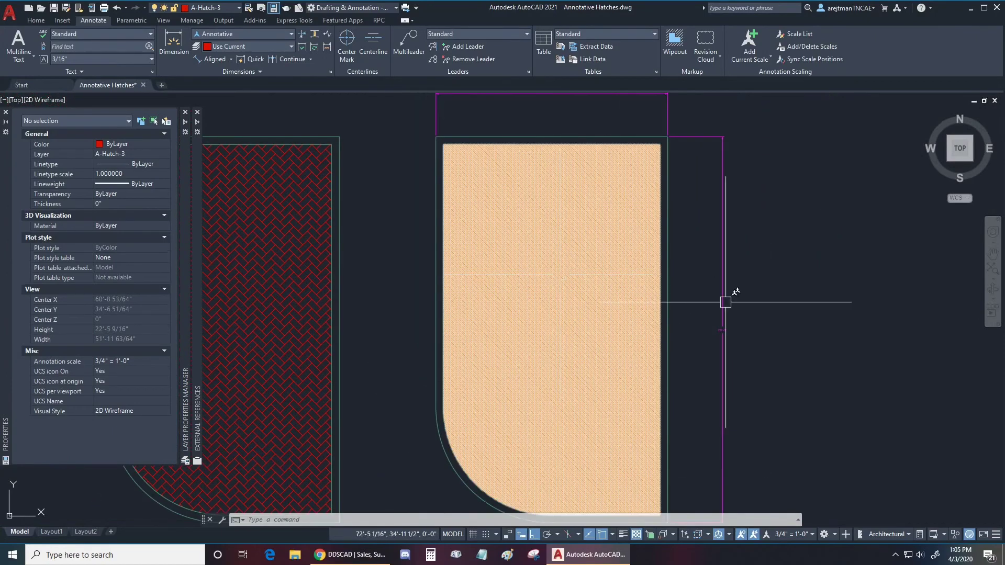
{"action": "scroll", "coordinate": [733, 324], "scroll_direction": "down", "scroll_amount": 3}
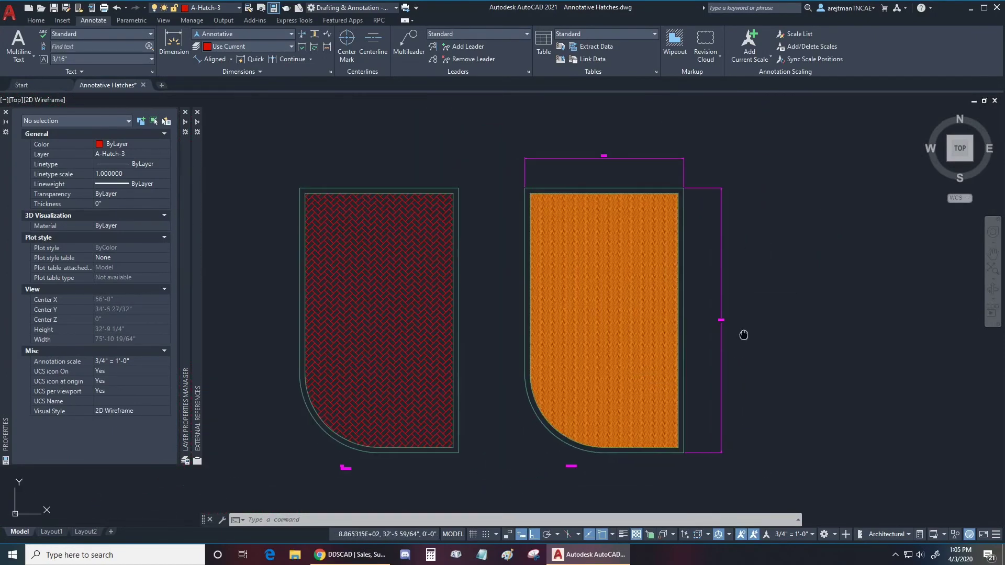
{"action": "scroll", "coordinate": [744, 335], "scroll_direction": "up", "scroll_amount": 1}
{"action": "middle_click_drag", "start_coordinate": [744, 335], "coordinate": [785, 314]}
{"action": "left_click", "coordinate": [811, 534]}
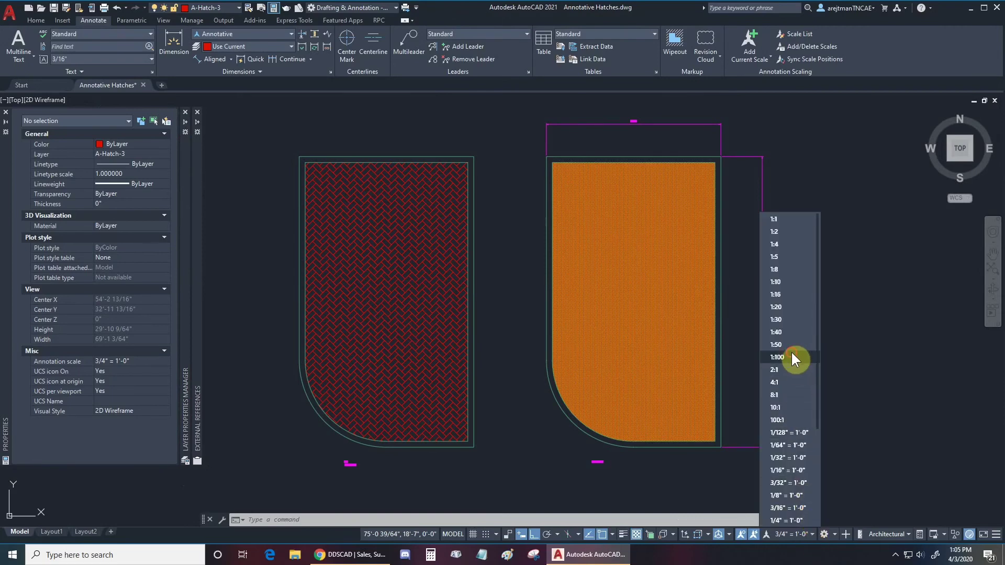
{"action": "left_click", "coordinate": [777, 357]}
{"action": "mouse_move", "coordinate": [747, 285]}
{"action": "middle_mouse_down"}
{"action": "mouse_move", "coordinate": [713, 284]}
{"action": "mouse_move", "coordinate": [713, 261]}
{"action": "mouse_move", "coordinate": [707, 269]}
{"action": "middle_mouse_up"}
{"action": "scroll", "coordinate": [790, 307], "scroll_direction": "down", "scroll_amount": 1}
{"action": "scroll", "coordinate": [745, 300], "scroll_direction": "down", "scroll_amount": 1}
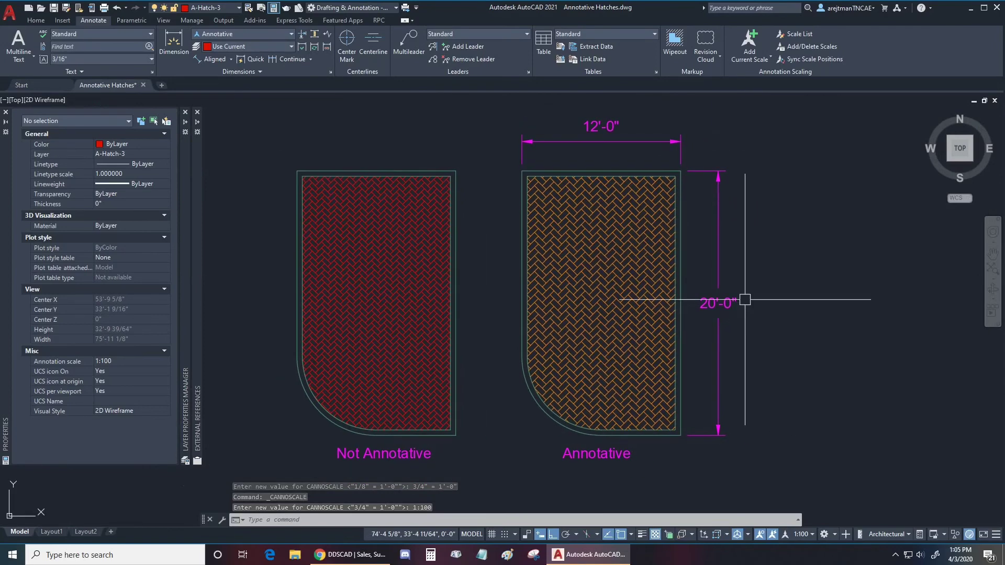
{"action": "scroll", "coordinate": [754, 296], "scroll_direction": "up", "scroll_amount": 2}
{"action": "mouse_move", "coordinate": [757, 294]}
{"action": "middle_mouse_down"}
{"action": "mouse_move", "coordinate": [761, 286]}
{"action": "mouse_move", "coordinate": [763, 294]}
{"action": "middle_mouse_up"}
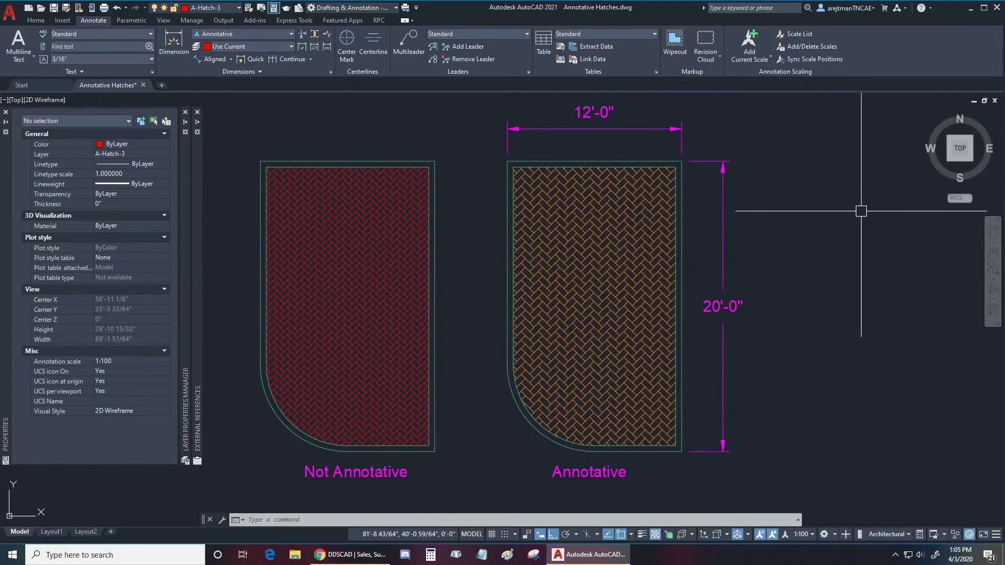
{"action": "middle_click_drag", "start_coordinate": [729, 224], "coordinate": [745, 230]}
{"action": "left_click", "coordinate": [632, 253]}
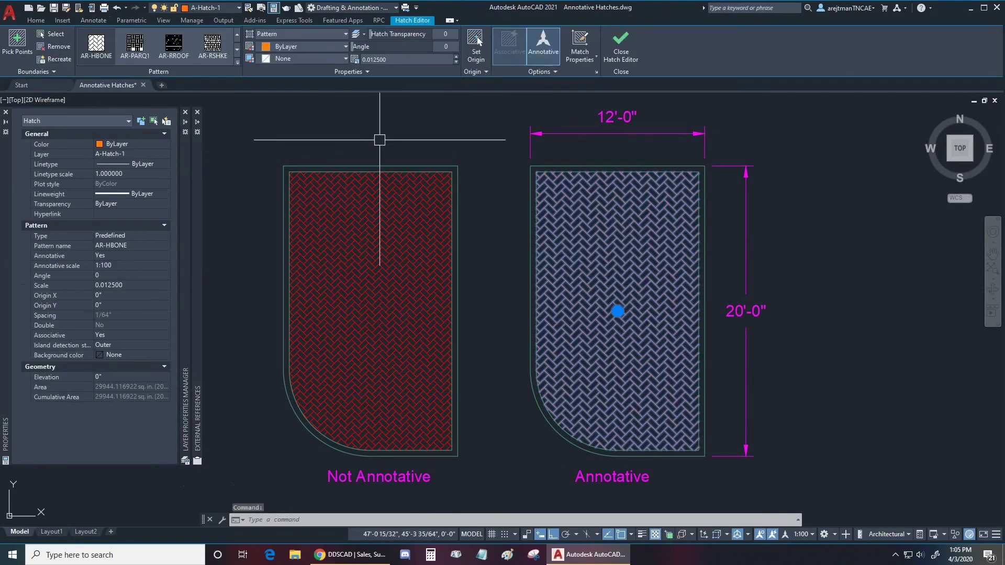
{"action": "key", "text": "Escape"}
{"action": "mouse_move", "coordinate": [186, 177]}
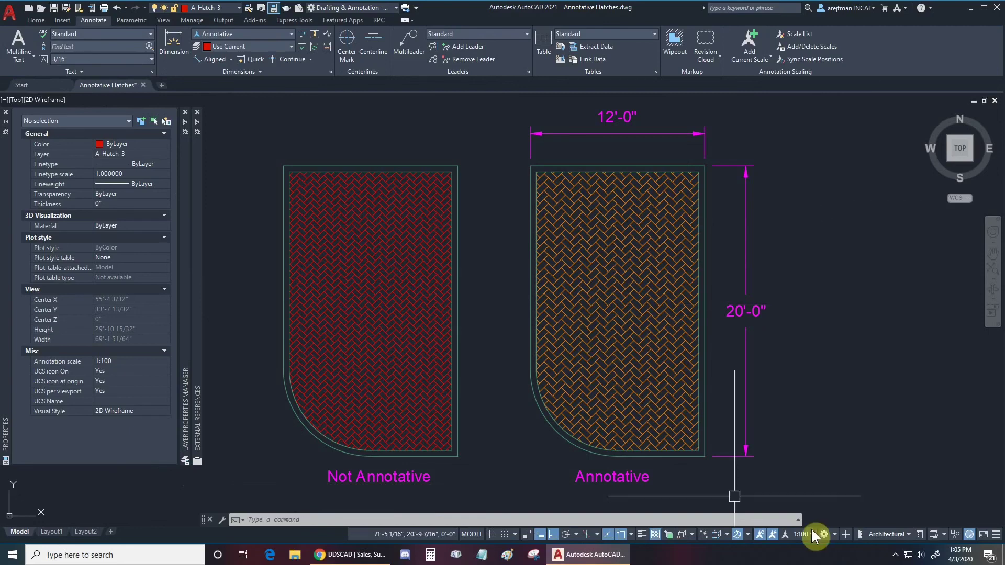
{"action": "key", "text": "Escape"}
{"action": "key", "text": "Escape"}
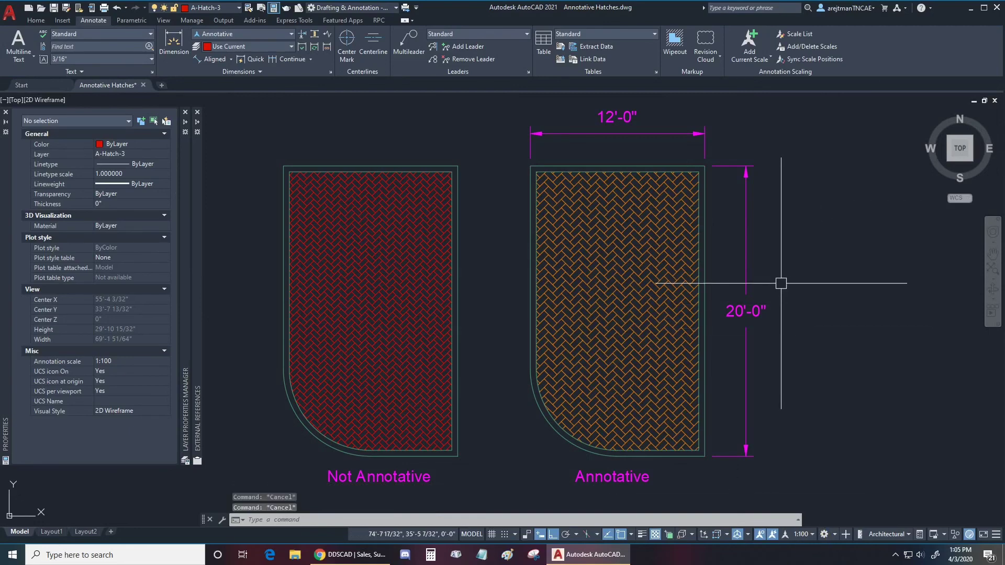
{"action": "middle_click_drag", "start_coordinate": [811, 274], "coordinate": [810, 273]}
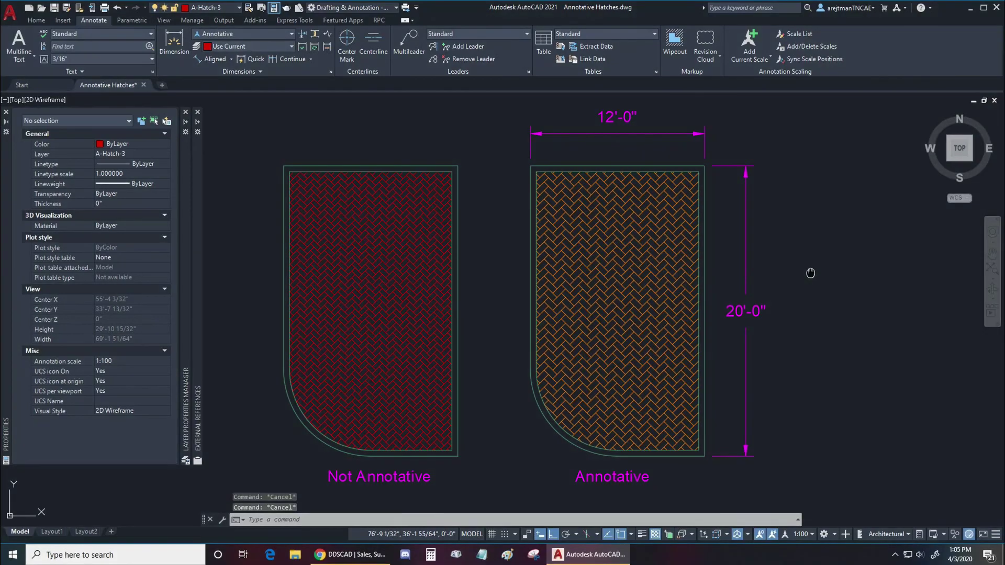